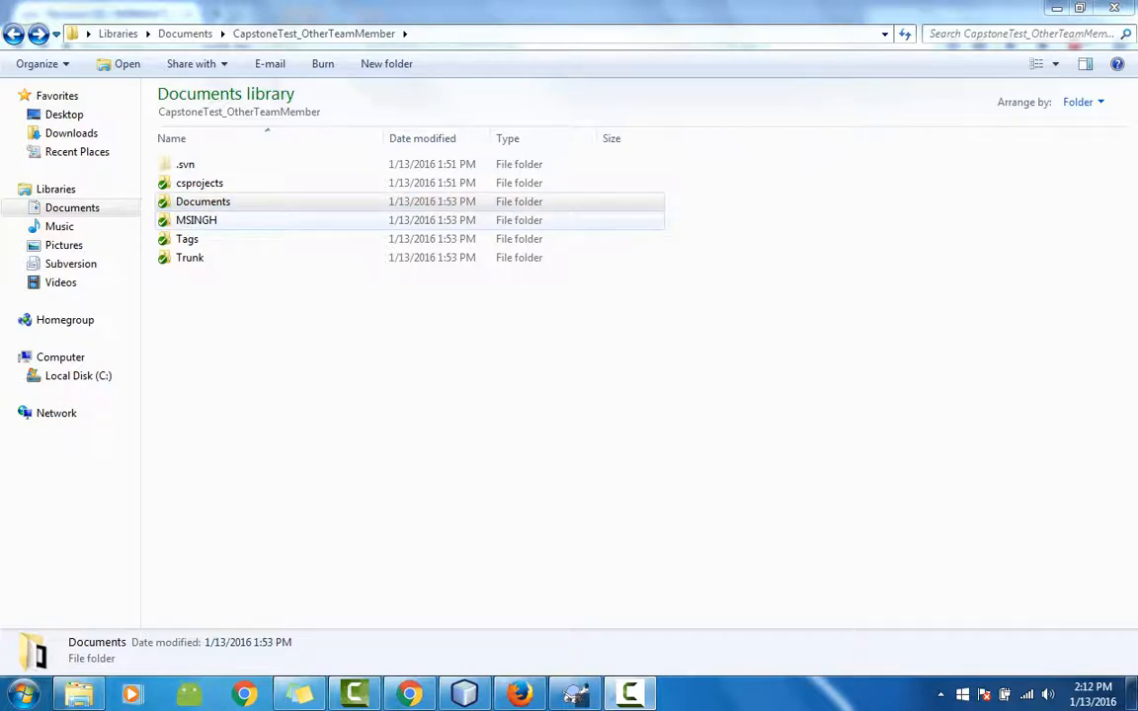
{"action": "left_click", "coordinate": [196, 220]}
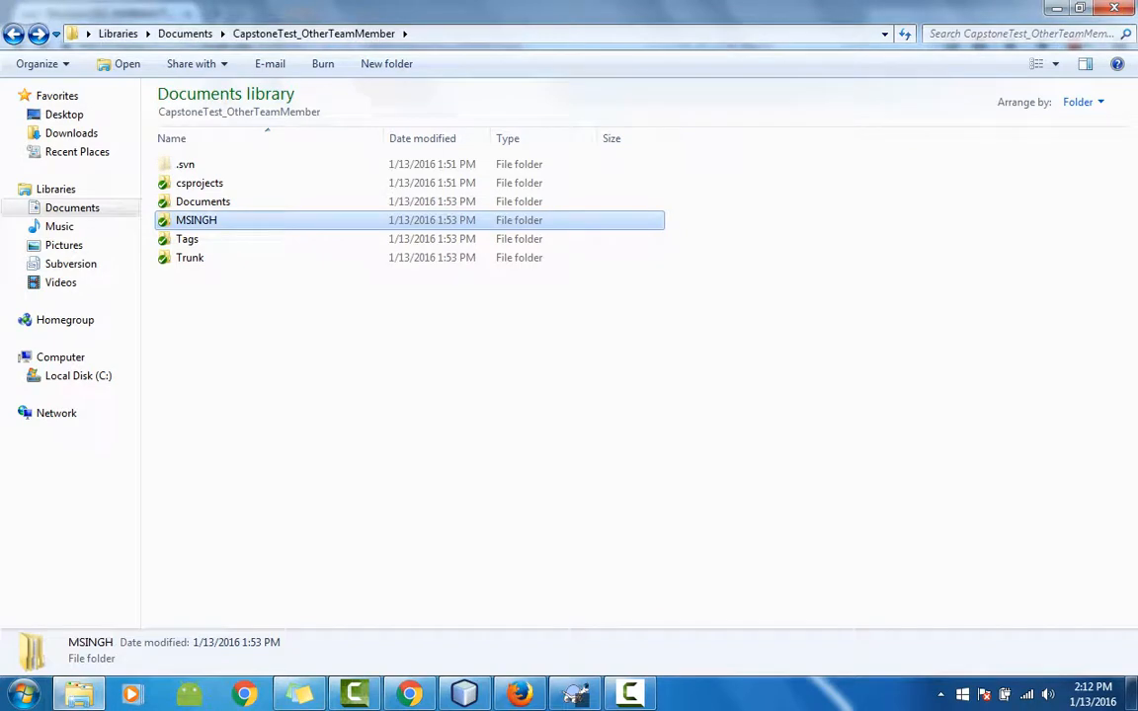
{"action": "right_click", "coordinate": [201, 220]}
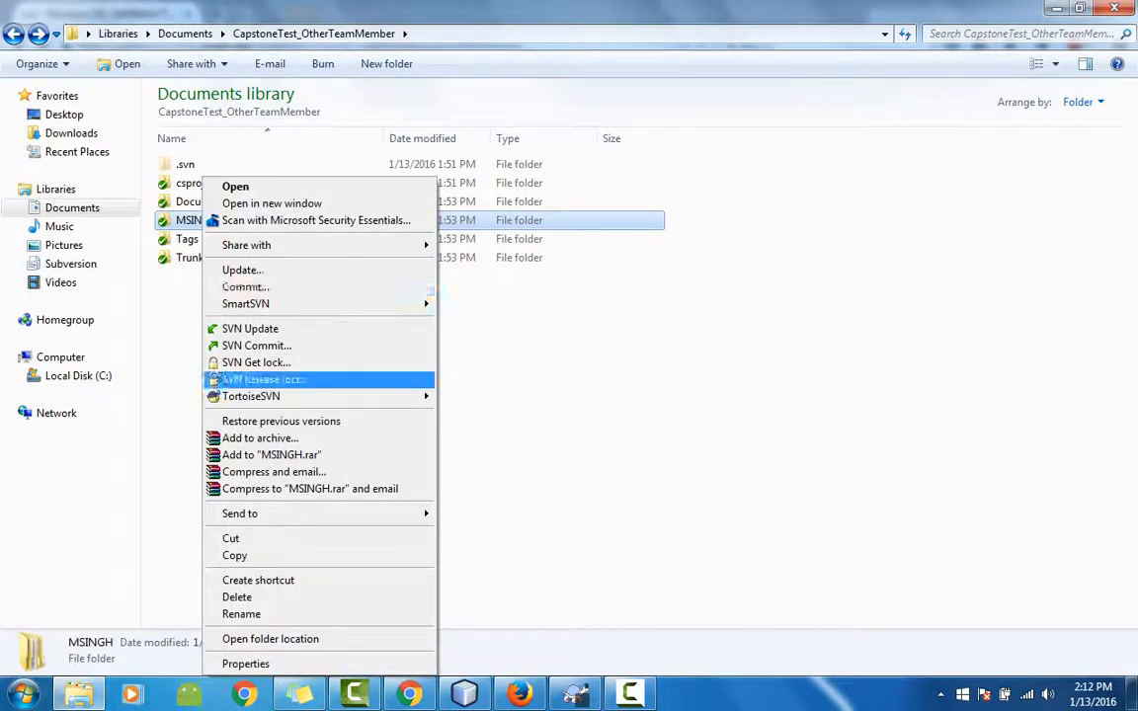
{"action": "mouse_move", "coordinate": [252, 396]}
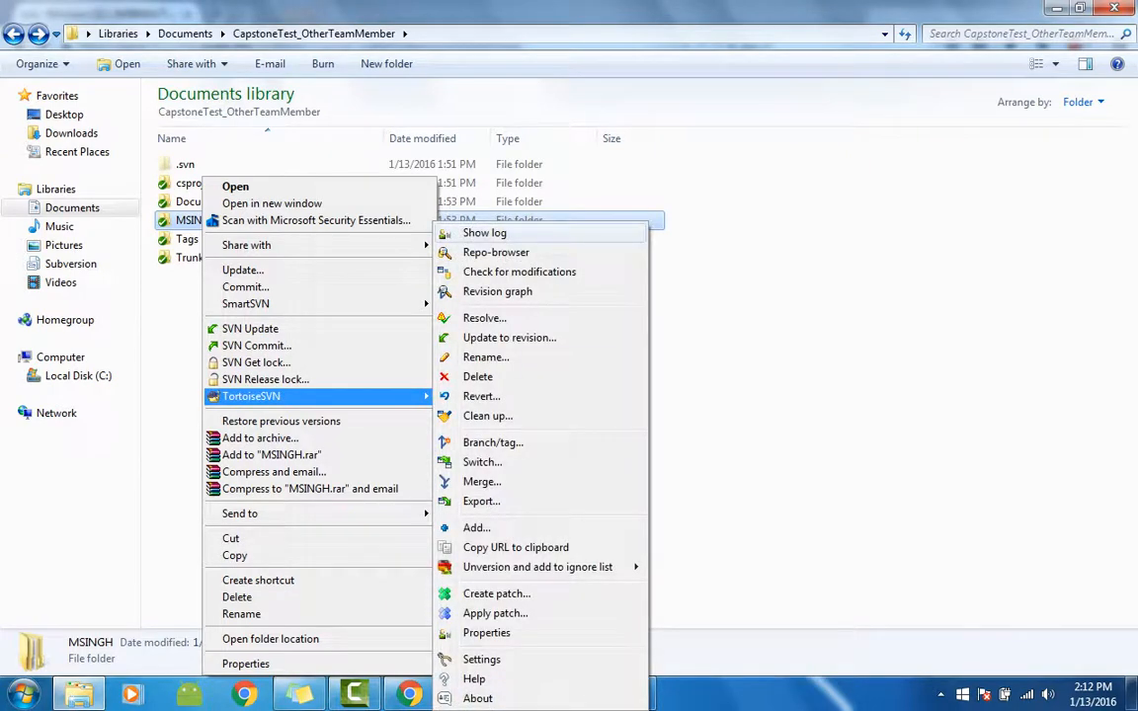
{"action": "left_click", "coordinate": [484, 233]}
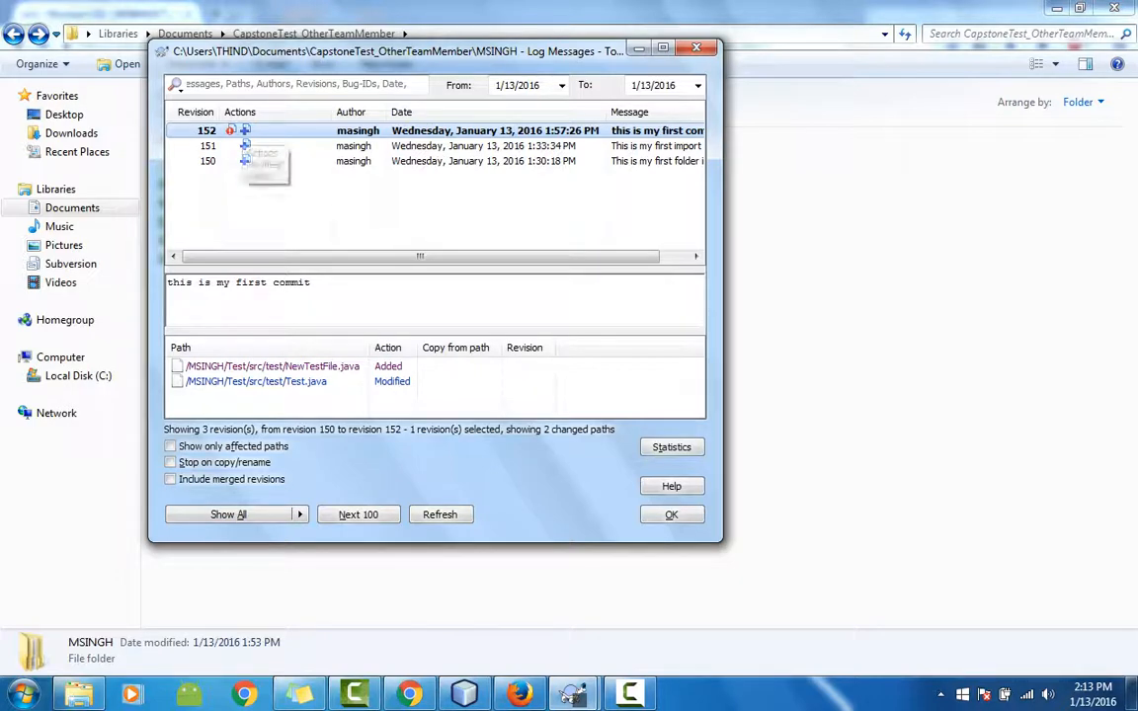
{"action": "right_click", "coordinate": [245, 132]}
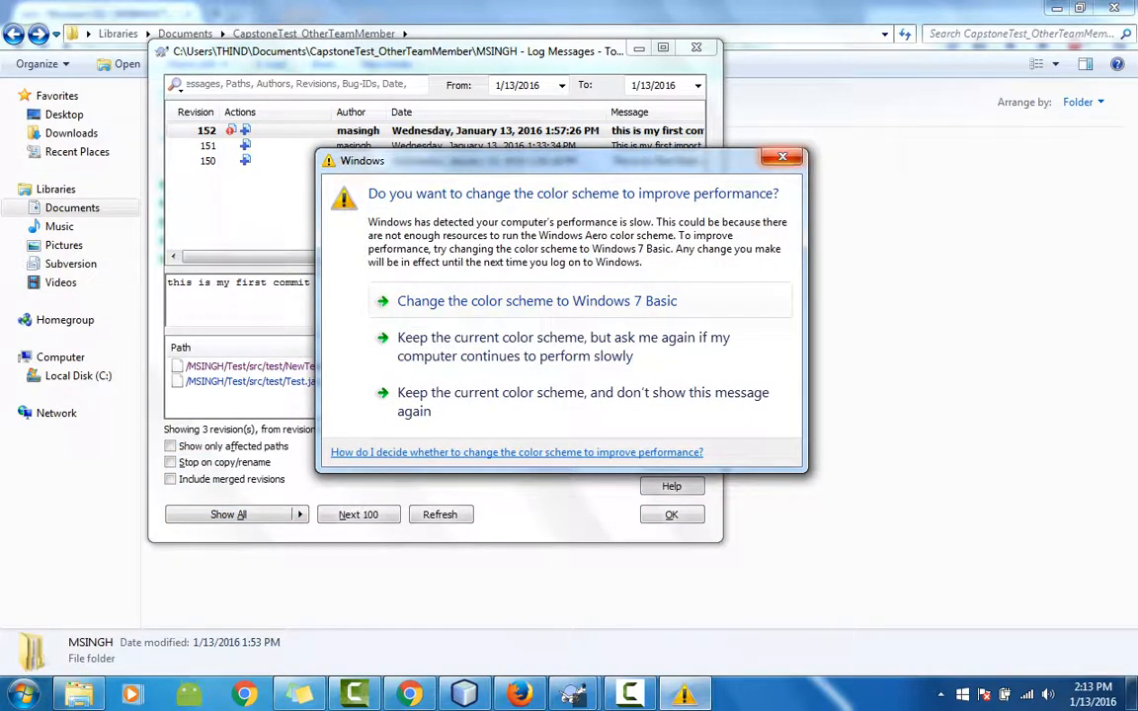
{"action": "left_click", "coordinate": [781, 157]}
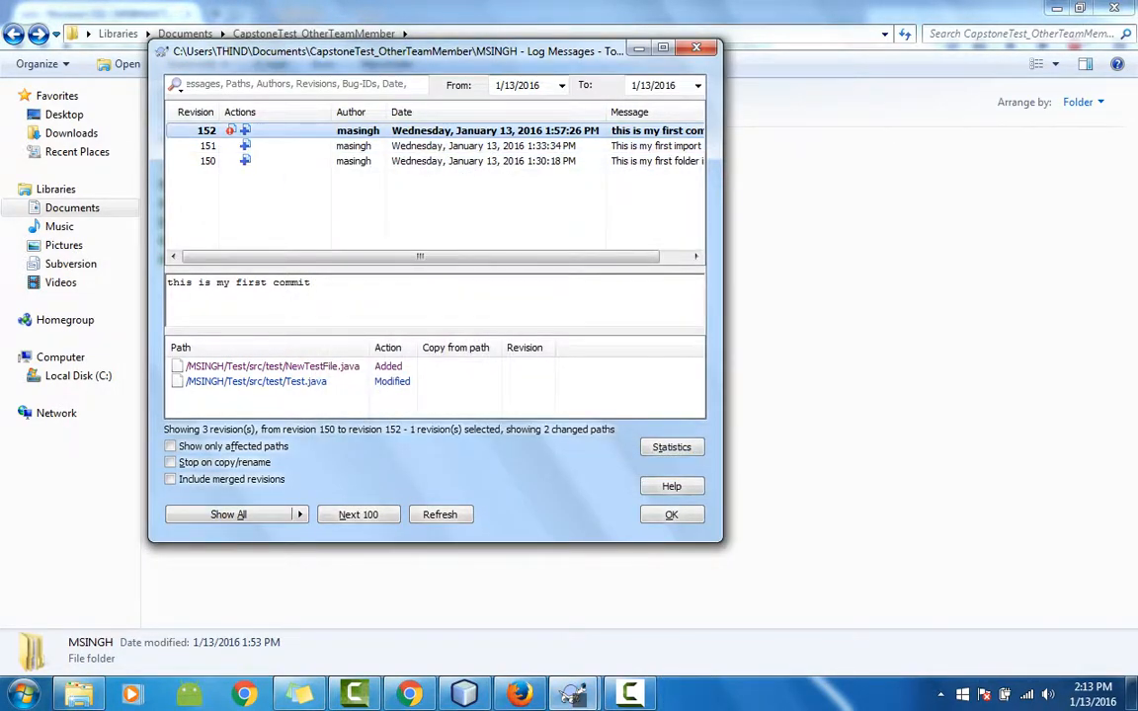
Select revision 151, 'This is my first import', and close its context menu without choosing an action.
{"action": "left_click", "coordinate": [252, 146]}
{"action": "right_click", "coordinate": [260, 148]}
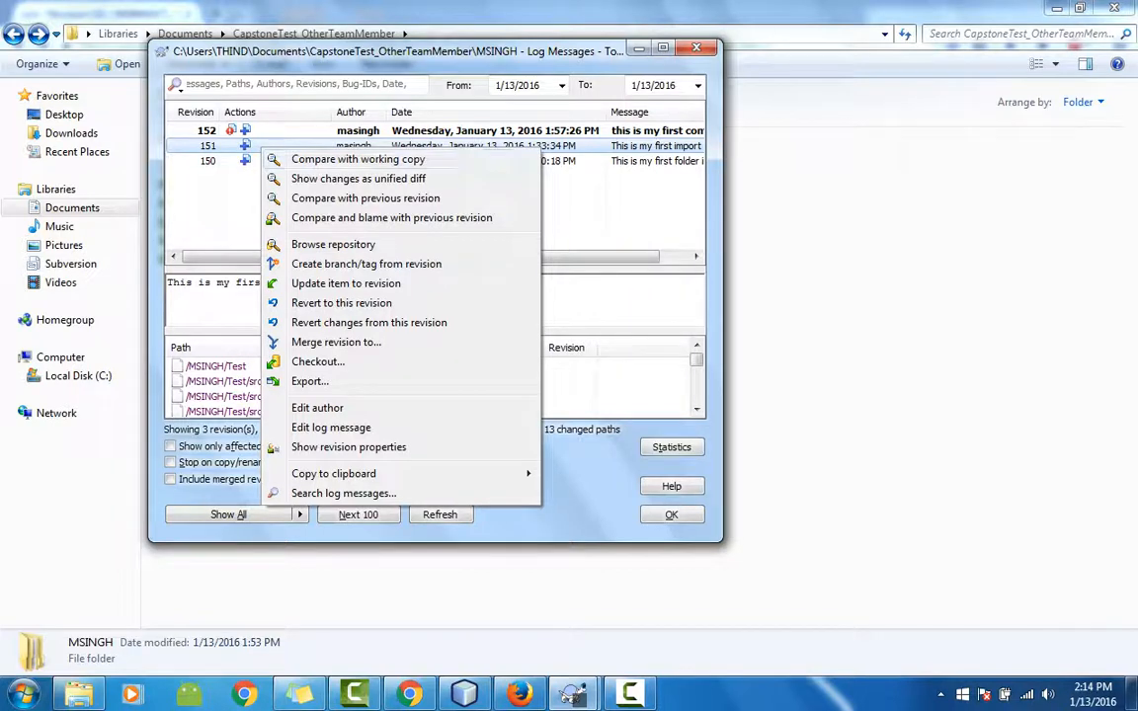
{"action": "key", "text": "Escape"}
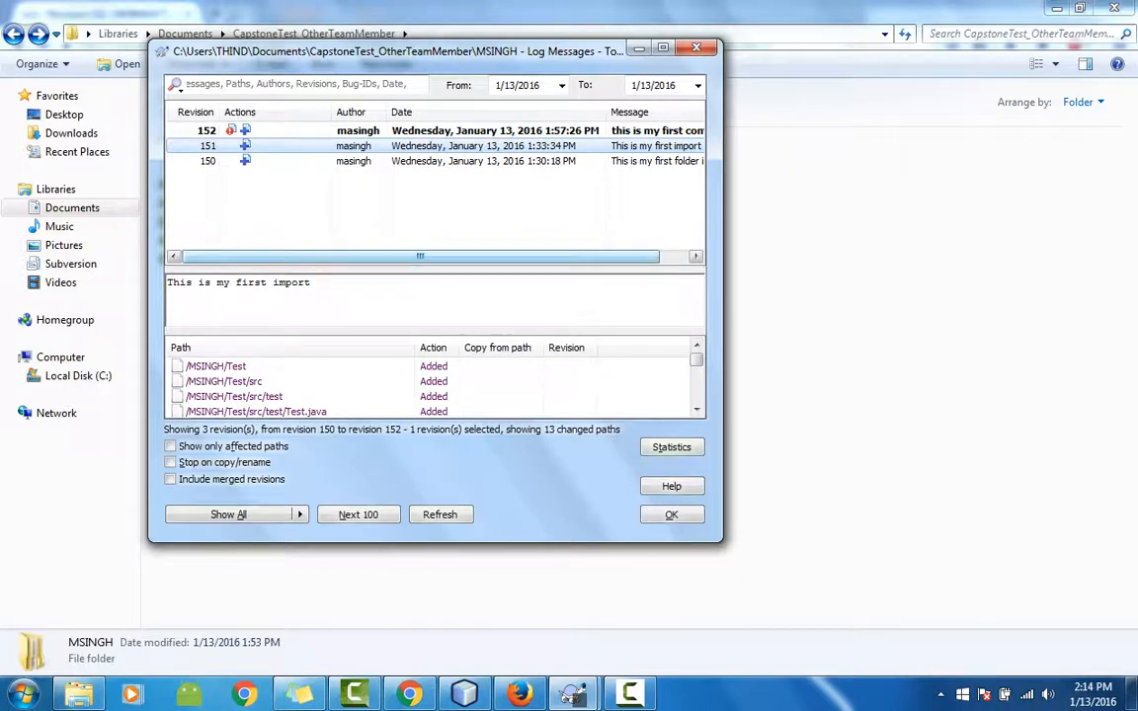
Scroll through the changed-paths list, then close the log window.
{"action": "left_click_drag", "start_coordinate": [420, 256], "coordinate": [449, 256]}
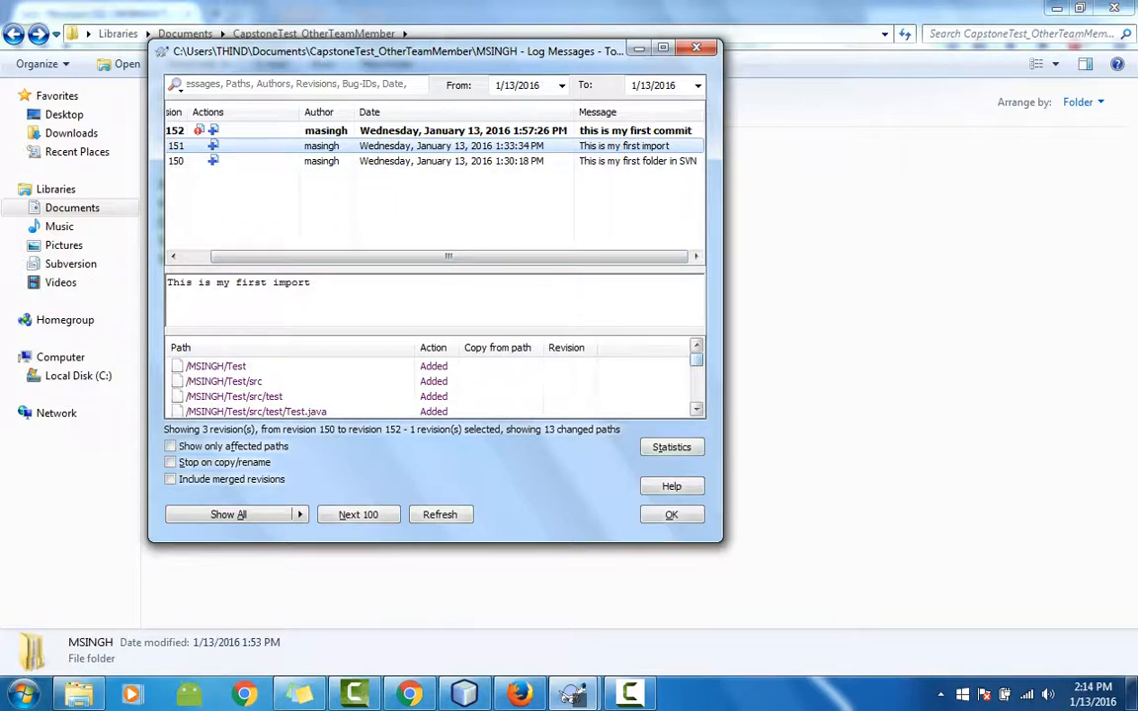
{"action": "mouse_move", "coordinate": [696, 361]}
{"action": "left_mouse_down"}
{"action": "mouse_move", "coordinate": [696, 394]}
{"action": "mouse_move", "coordinate": [696, 356]}
{"action": "left_mouse_up"}
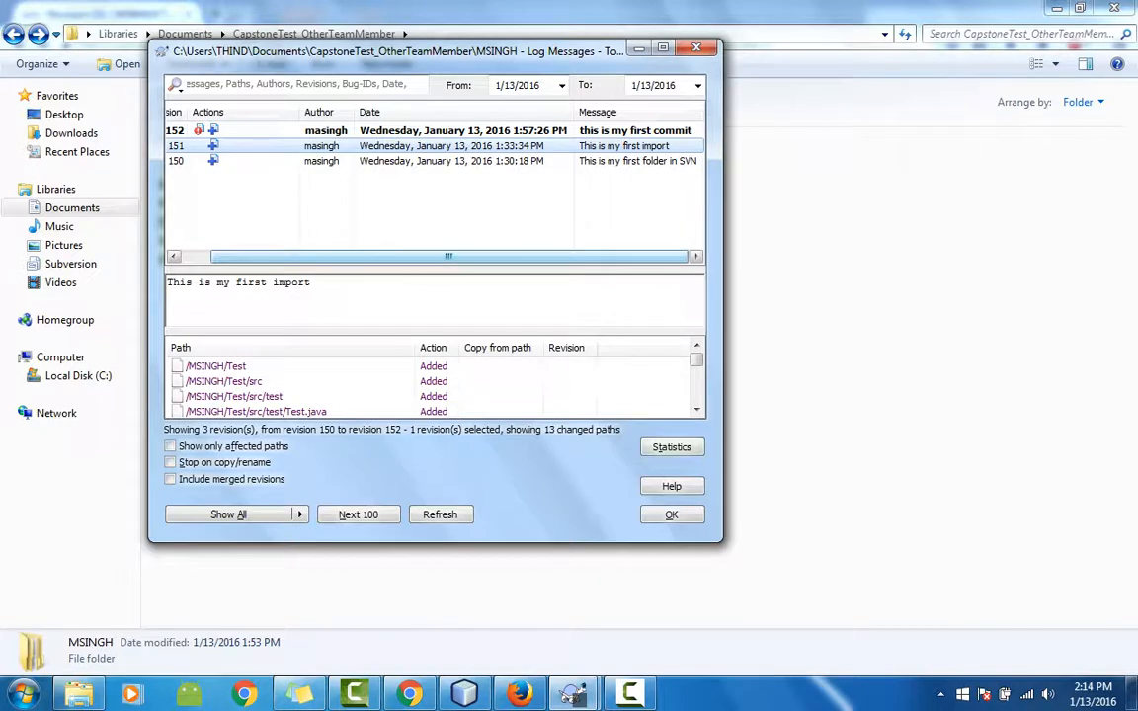
{"action": "scroll", "coordinate": [434, 256], "scroll_direction": "left", "scroll_amount": 3}
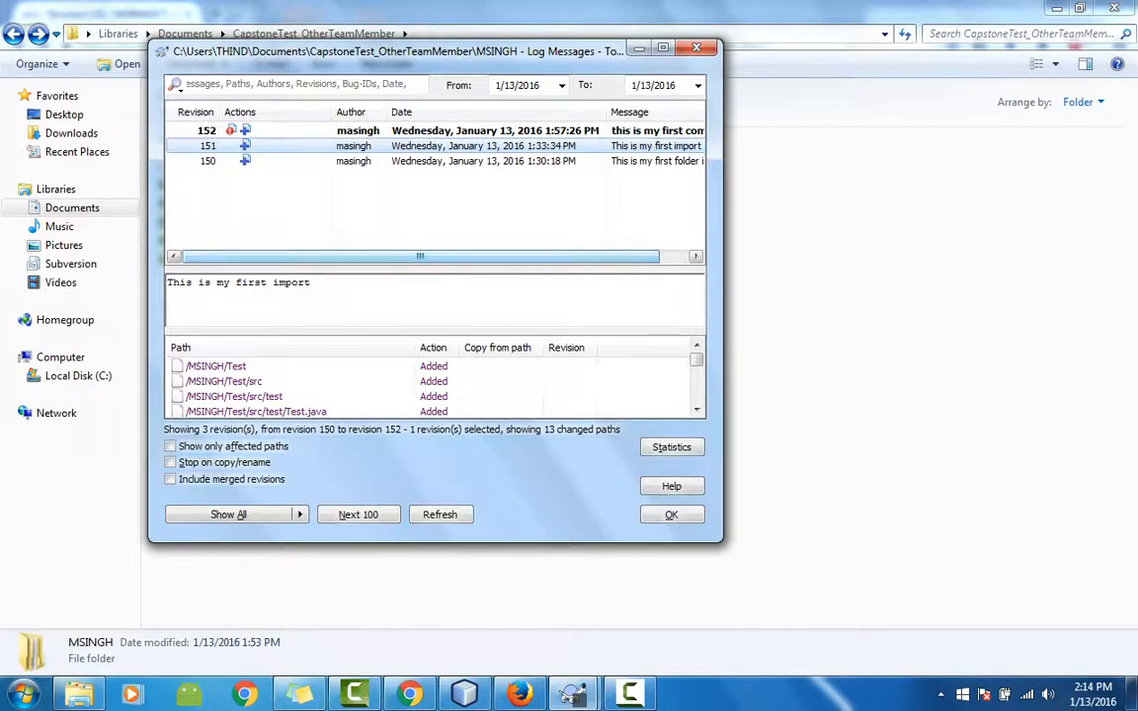
{"action": "scroll", "coordinate": [435, 256], "scroll_direction": "right", "scroll_amount": 3}
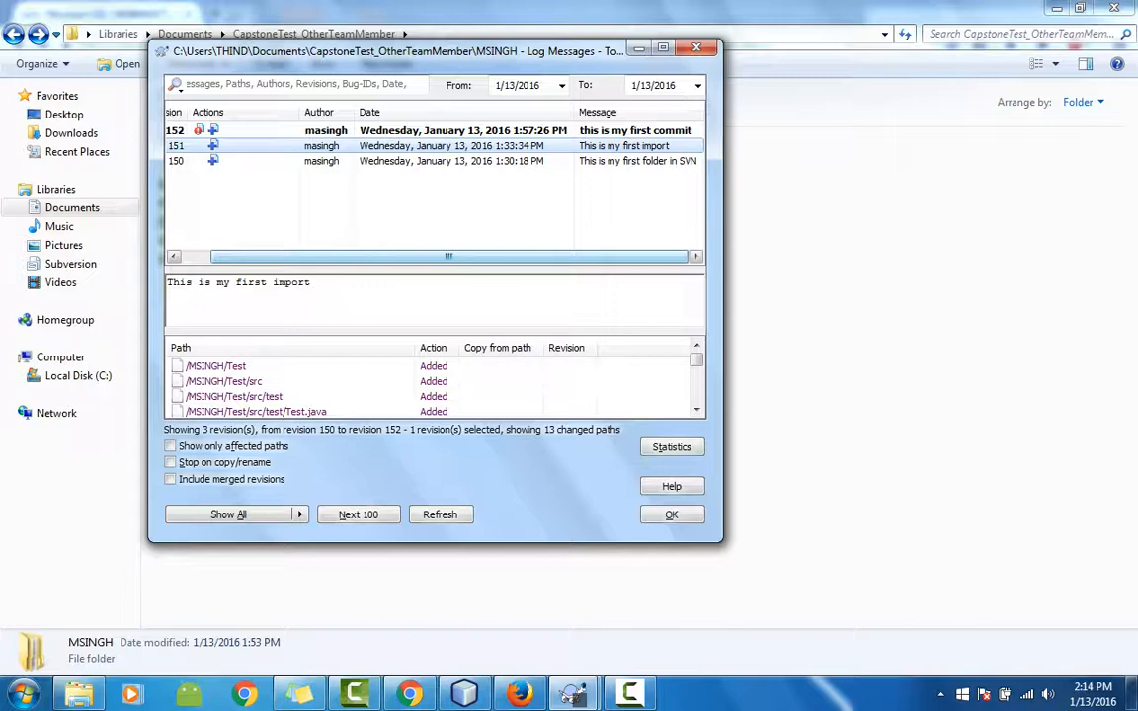
{"action": "key", "text": "Escape"}
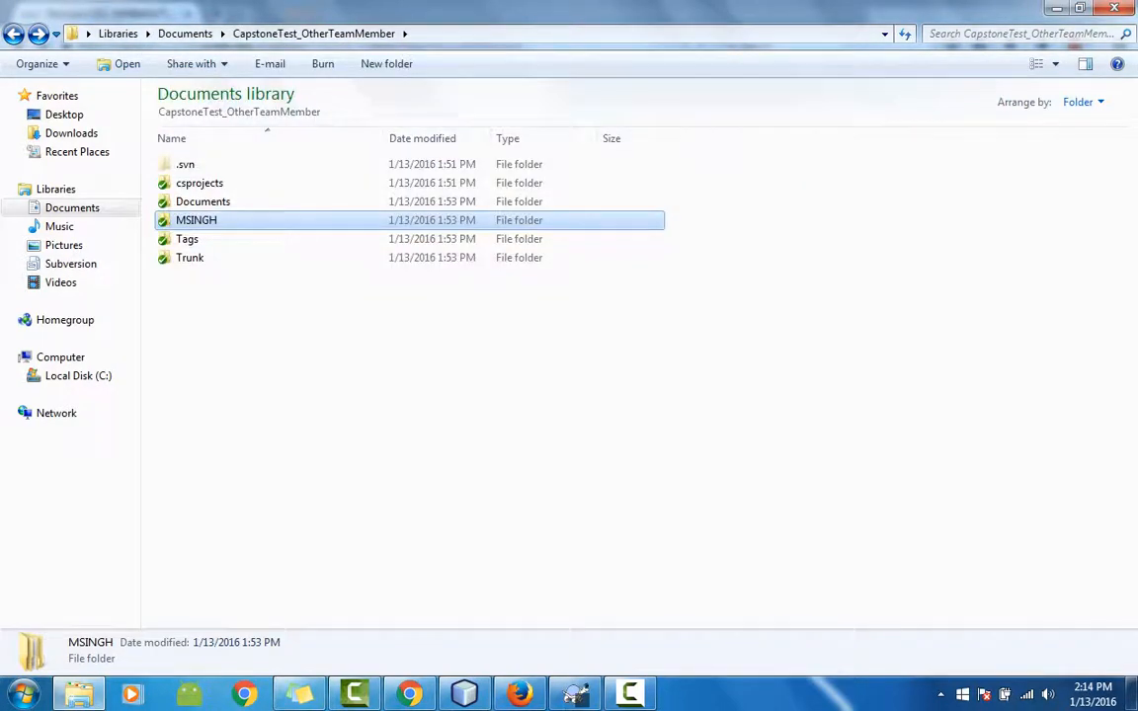
{"action": "double_click", "coordinate": [189, 257]}
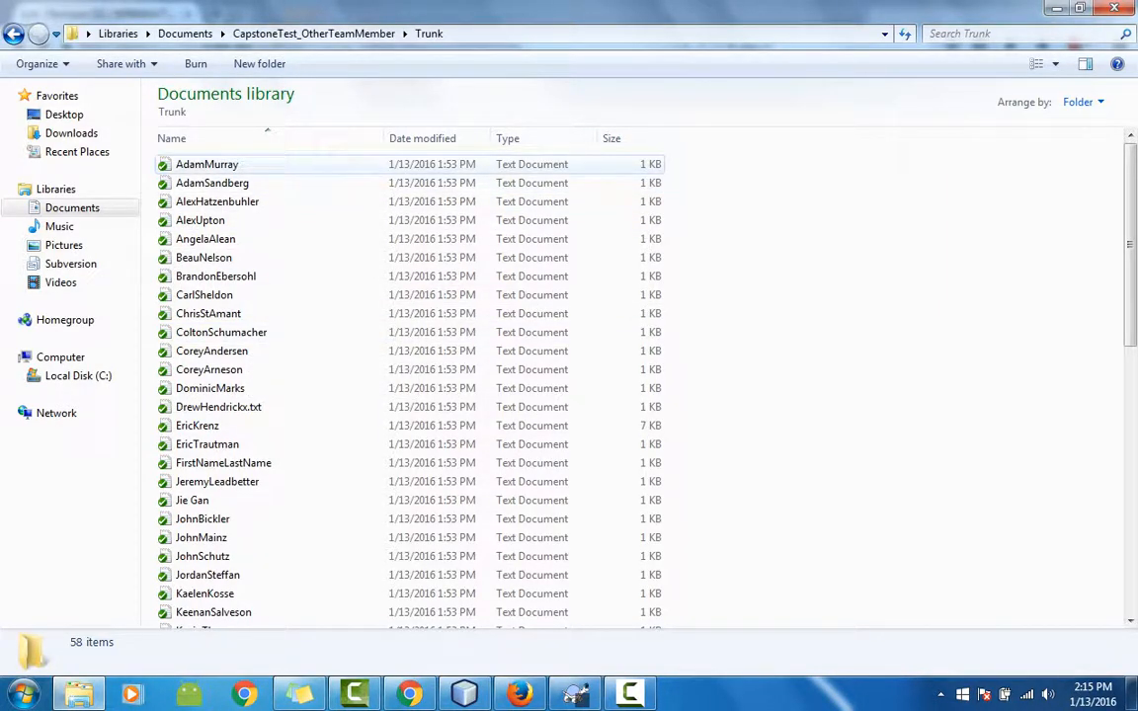
{"action": "double_click", "coordinate": [207, 163]}
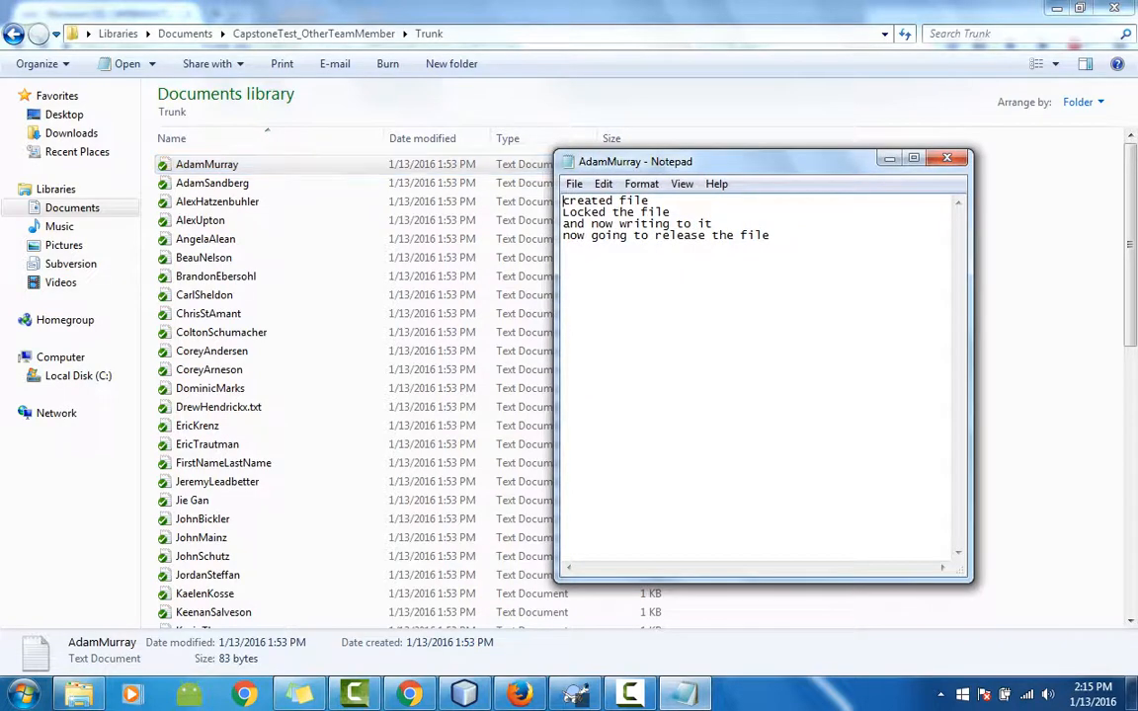
{"action": "left_click", "coordinate": [770, 235]}
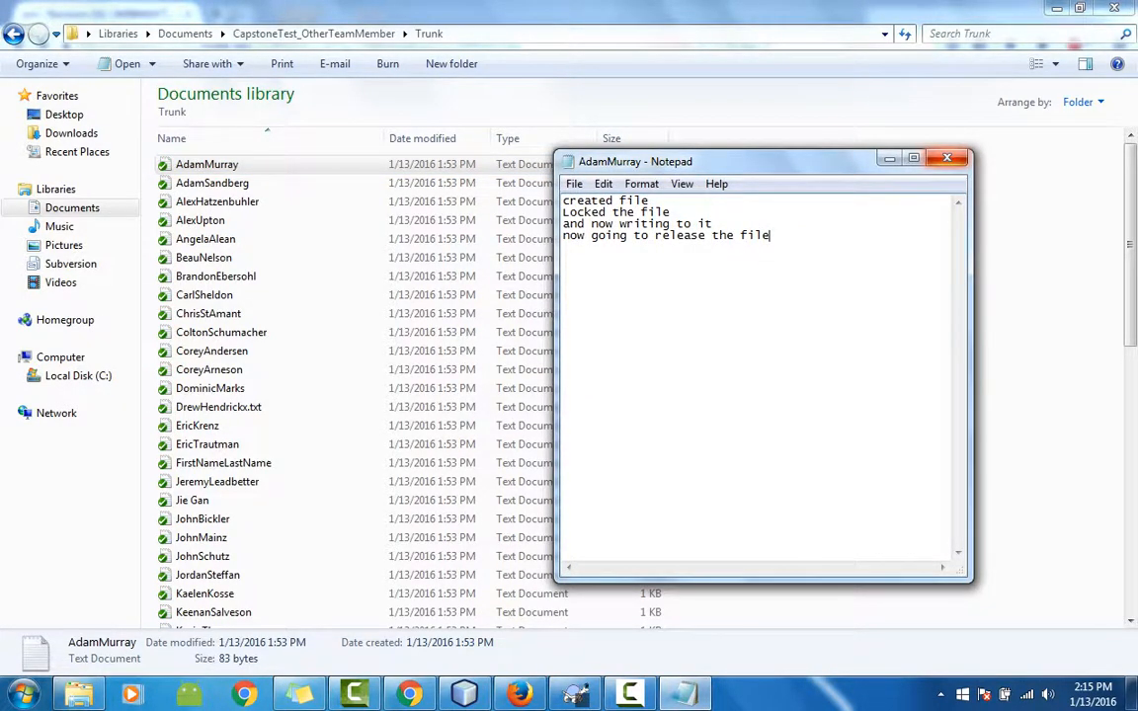
{"action": "key", "text": "alt+F4"}
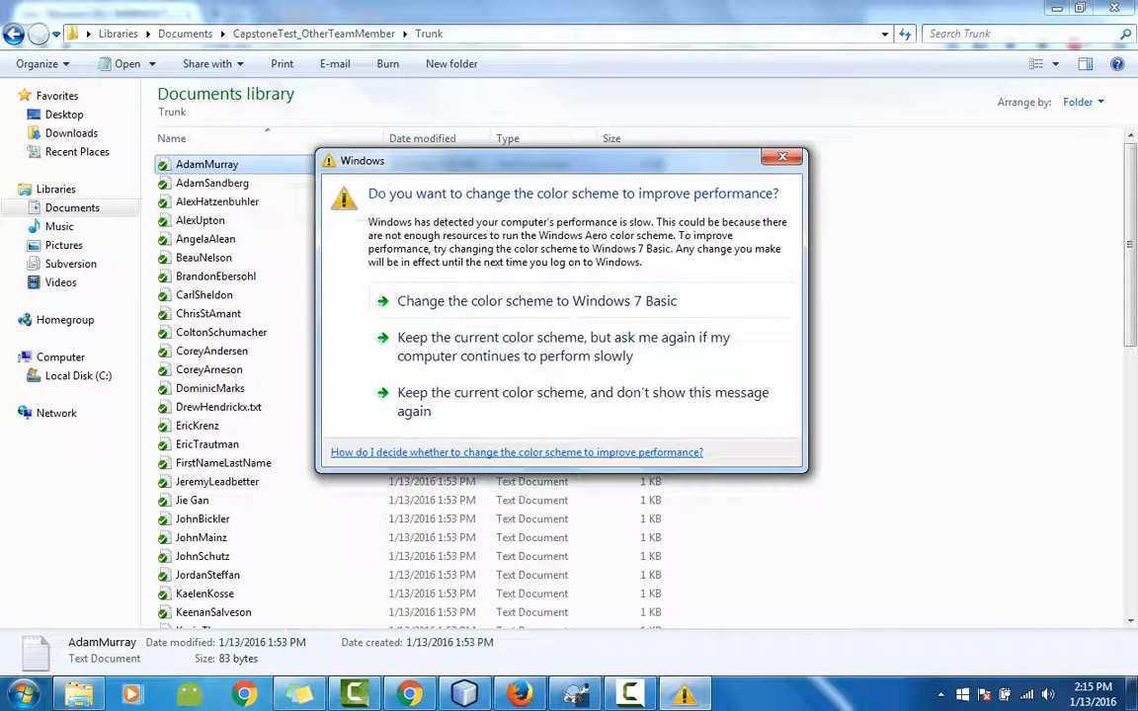
{"action": "key", "text": "Escape"}
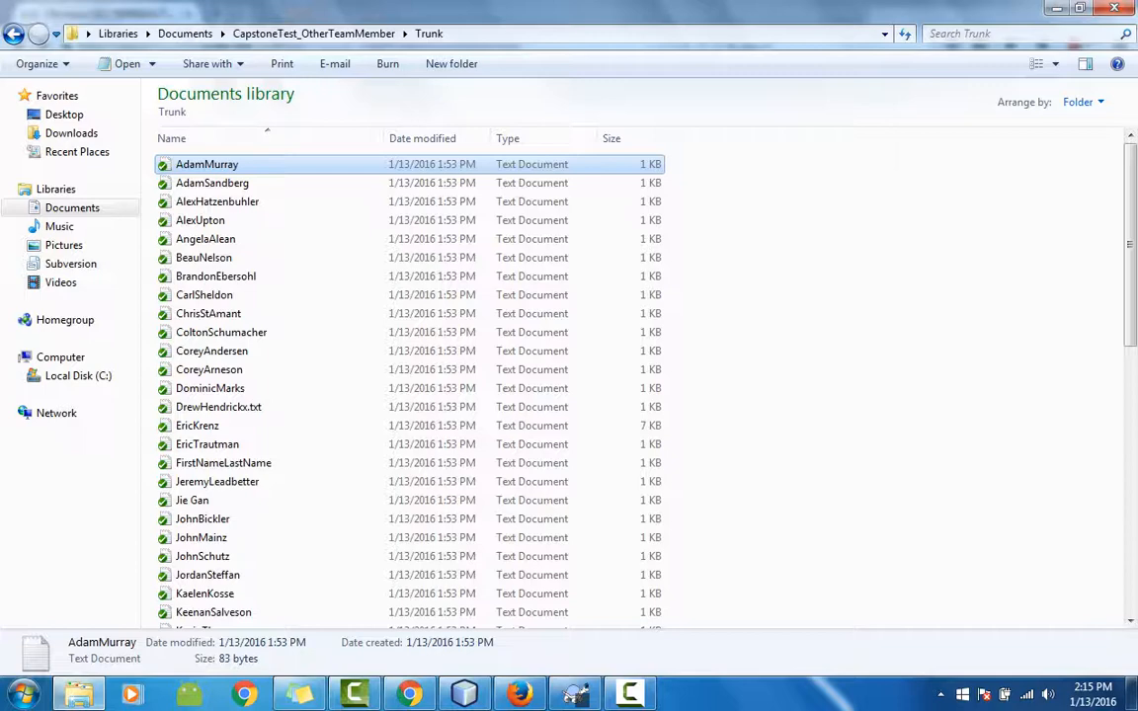
{"action": "right_click", "coordinate": [218, 166]}
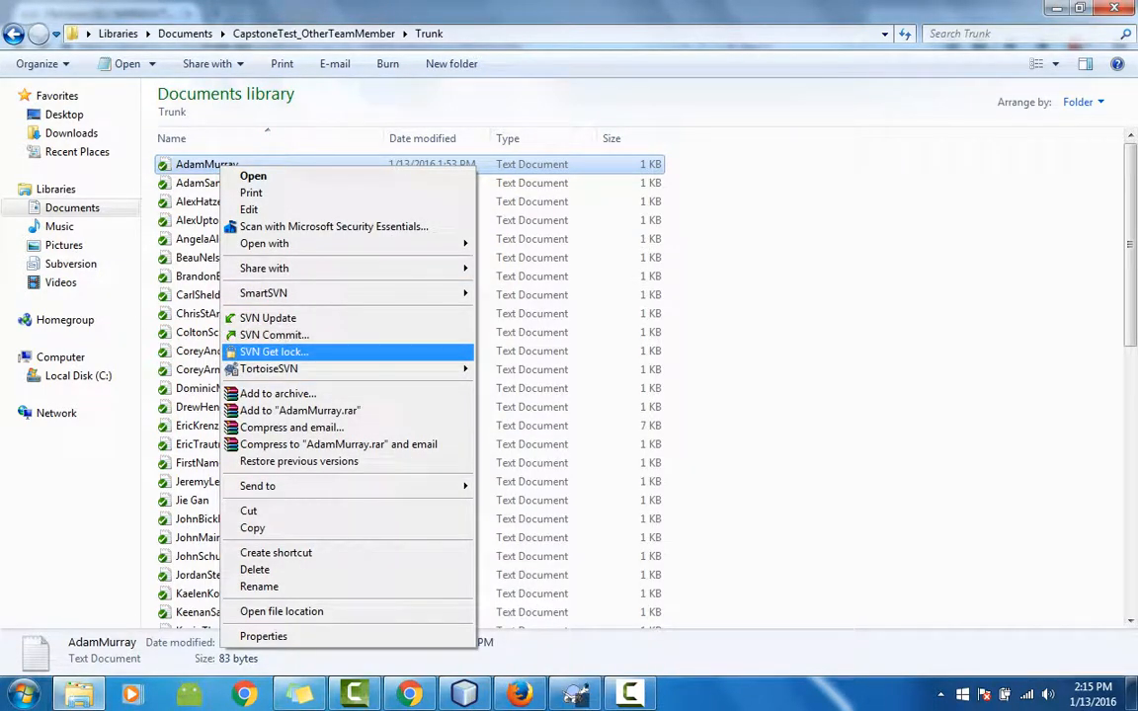
{"action": "left_click", "coordinate": [274, 351]}
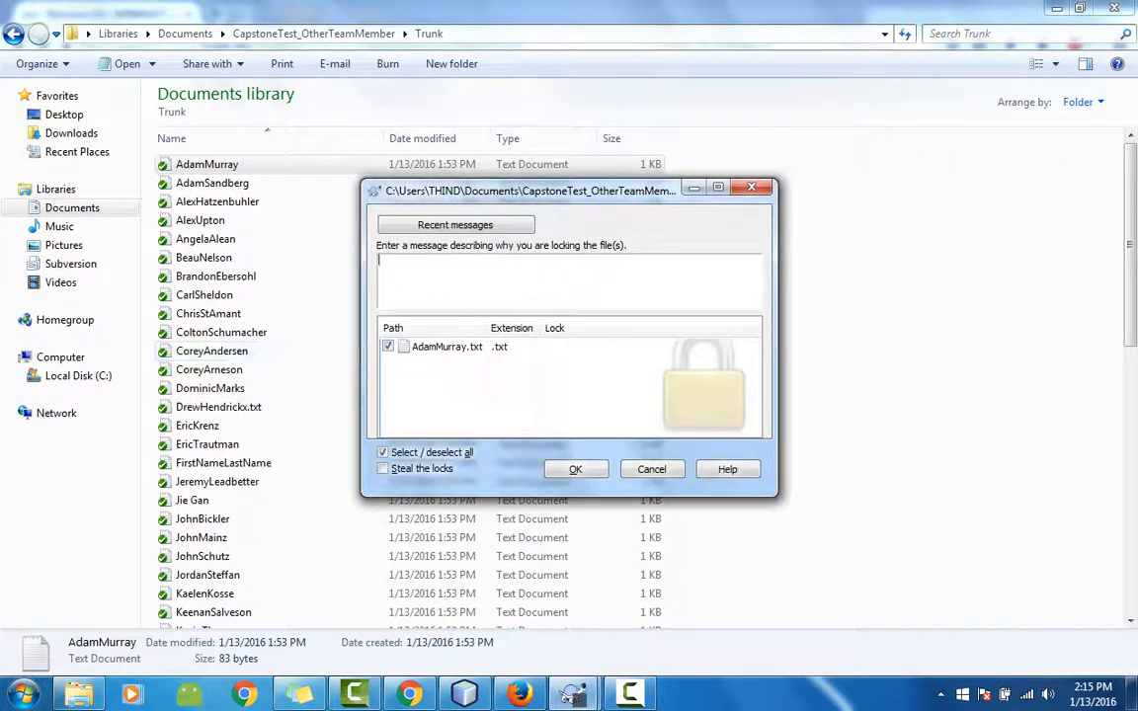
{"action": "type", "text": "i am going to add new "}
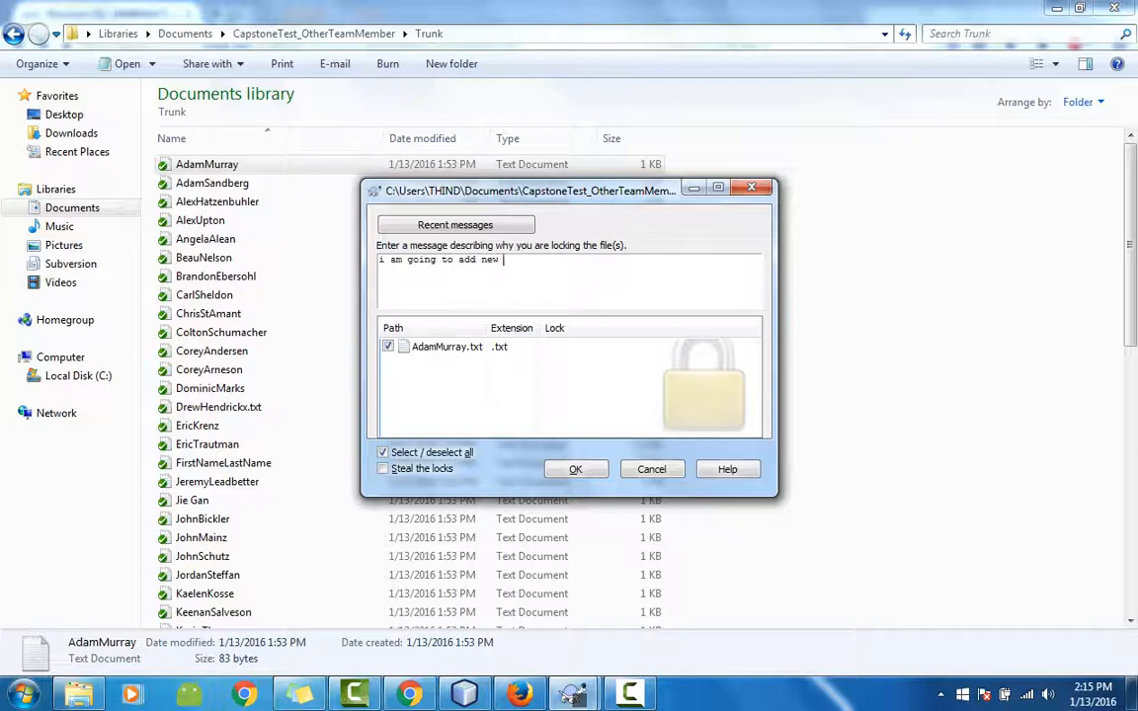
{"action": "type", "text": "functionality in this file."}
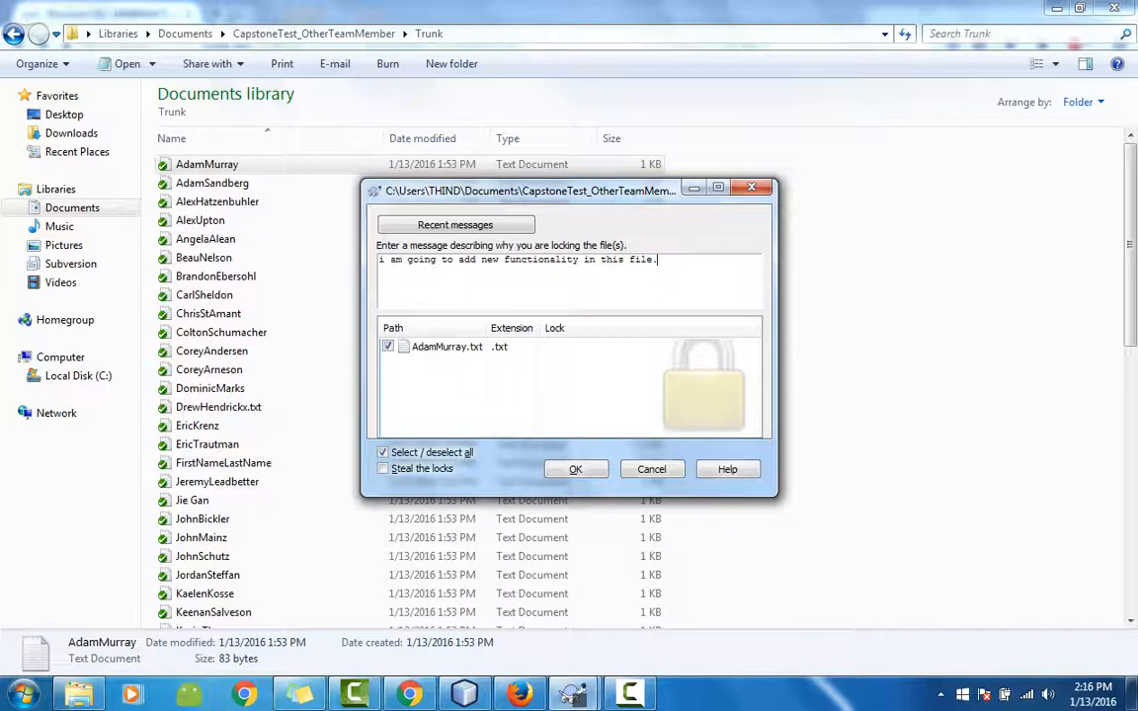
{"action": "left_click", "coordinate": [575, 469]}
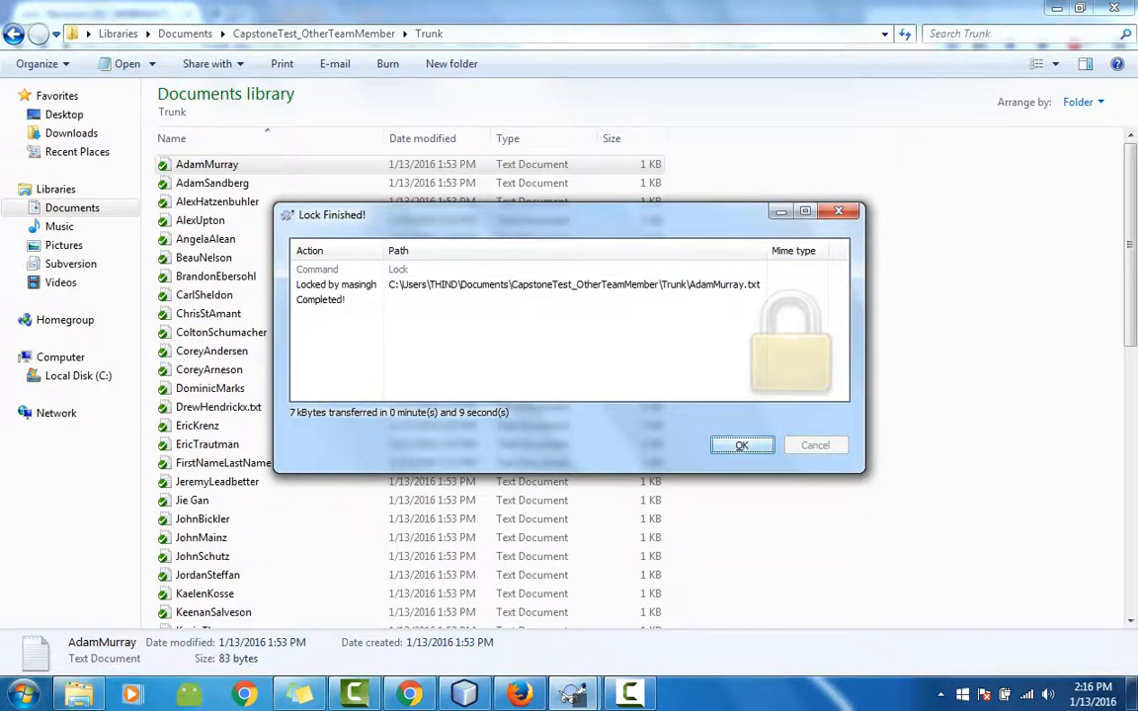
{"action": "key", "text": "Return"}
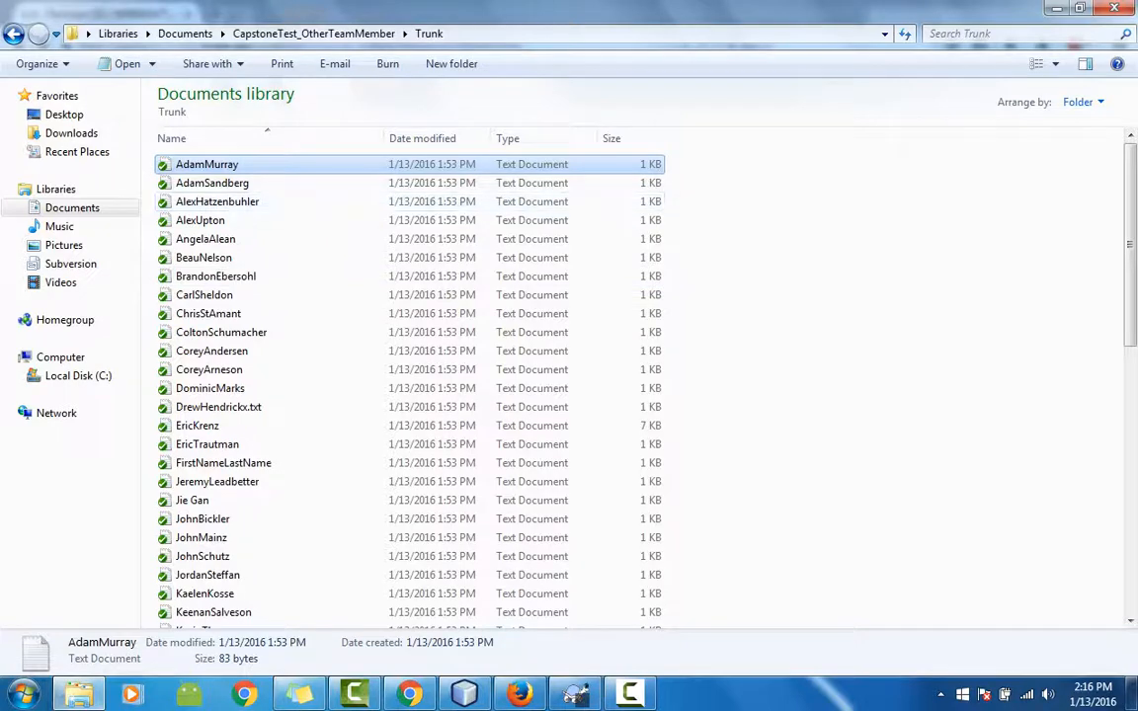
{"action": "double_click", "coordinate": [207, 165]}
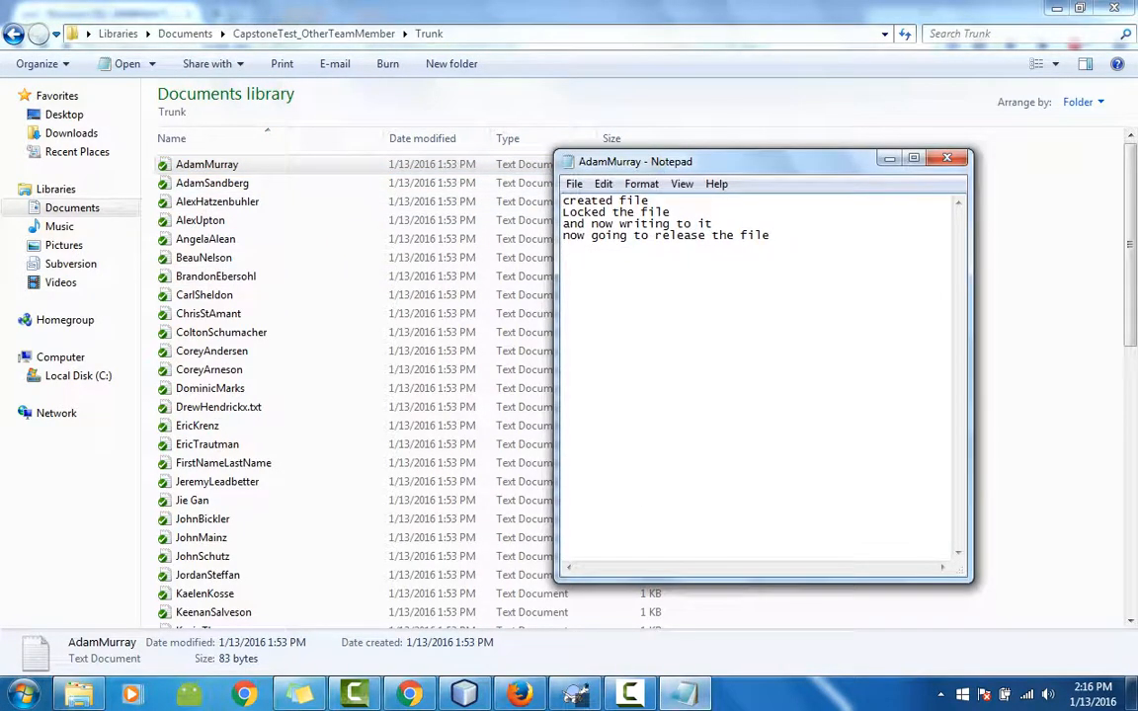
{"action": "key", "text": "Return"}
{"action": "type", "text": "new functionalit"}
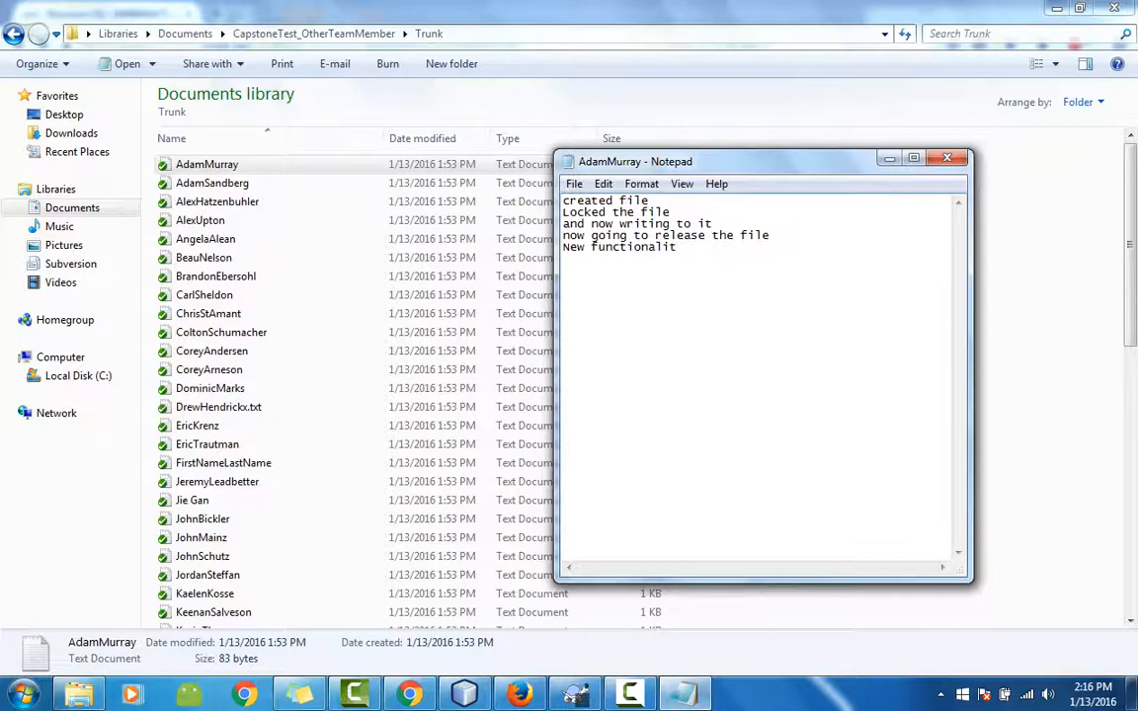
{"action": "type", "text": "y added t"}
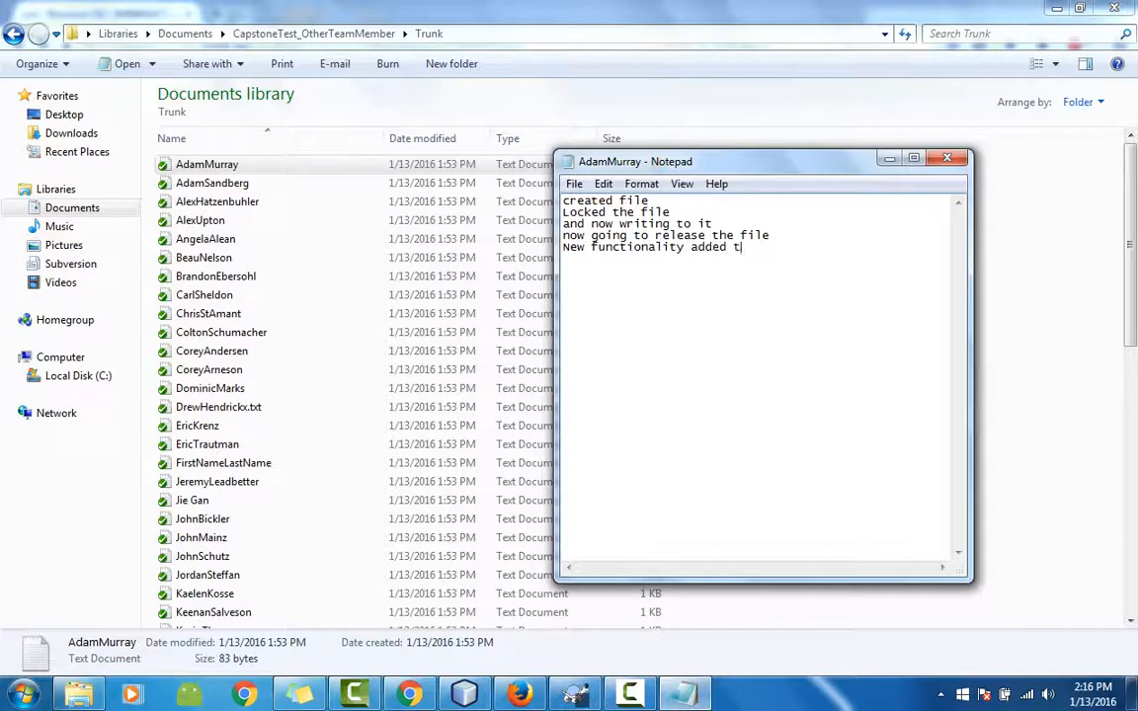
{"action": "type", "text": "o the file"}
{"action": "key", "text": "ctrl+s"}
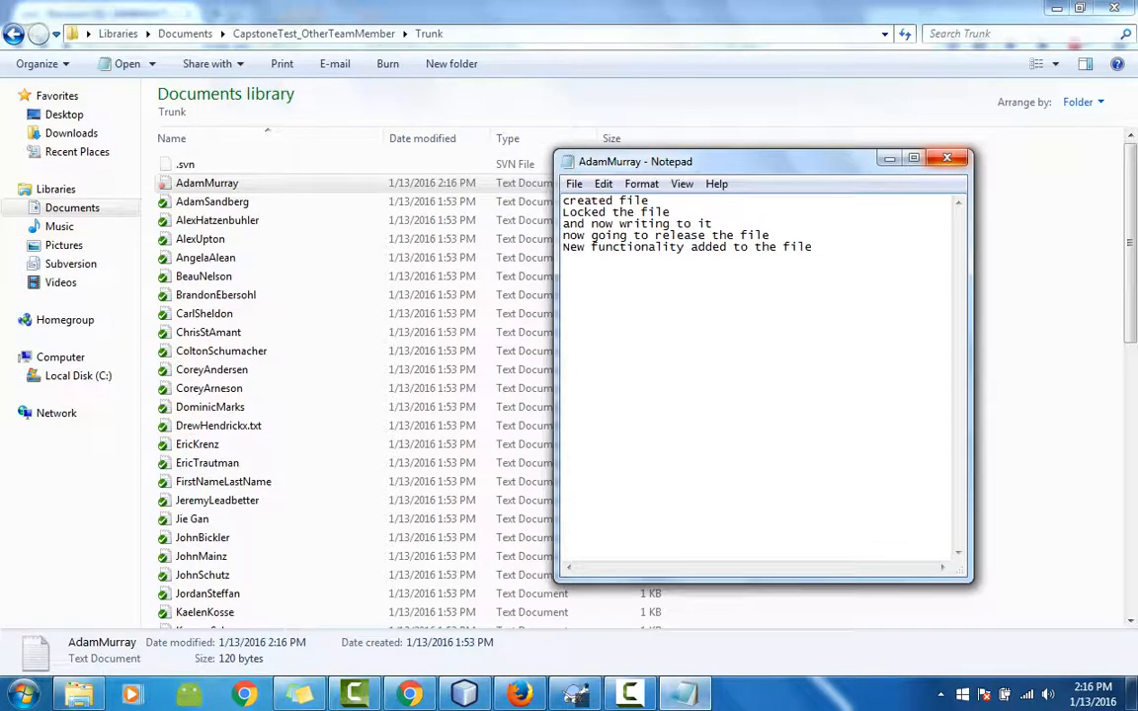
{"action": "left_click", "coordinate": [946, 158]}
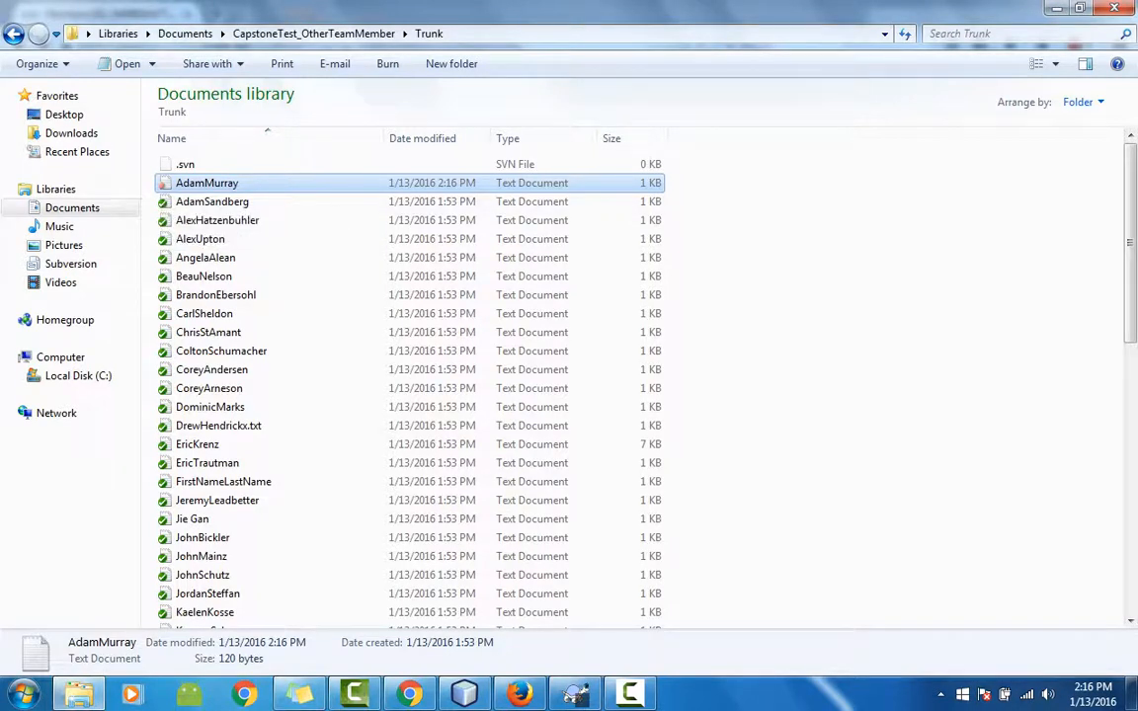
{"action": "key", "text": "F2"}
{"action": "key", "text": "Escape"}
{"action": "key", "text": "Down"}
{"action": "key", "text": "Down"}
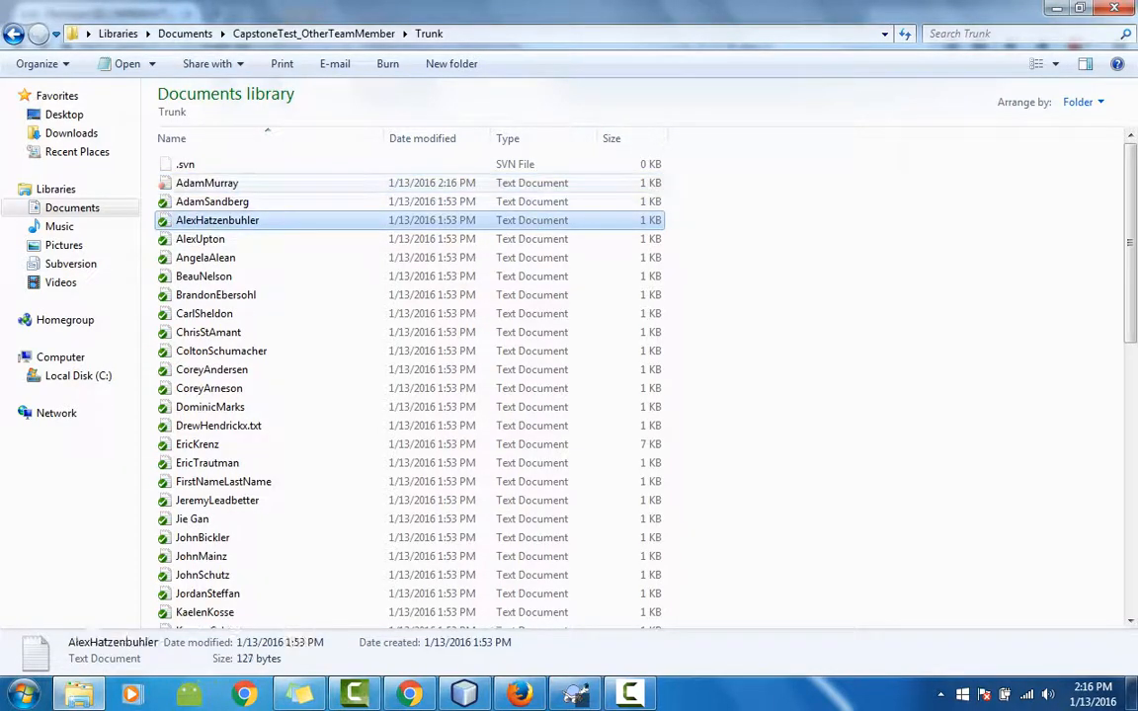
{"action": "key", "text": "Up"}
{"action": "key", "text": "Up"}
{"action": "right_click", "coordinate": [242, 184]}
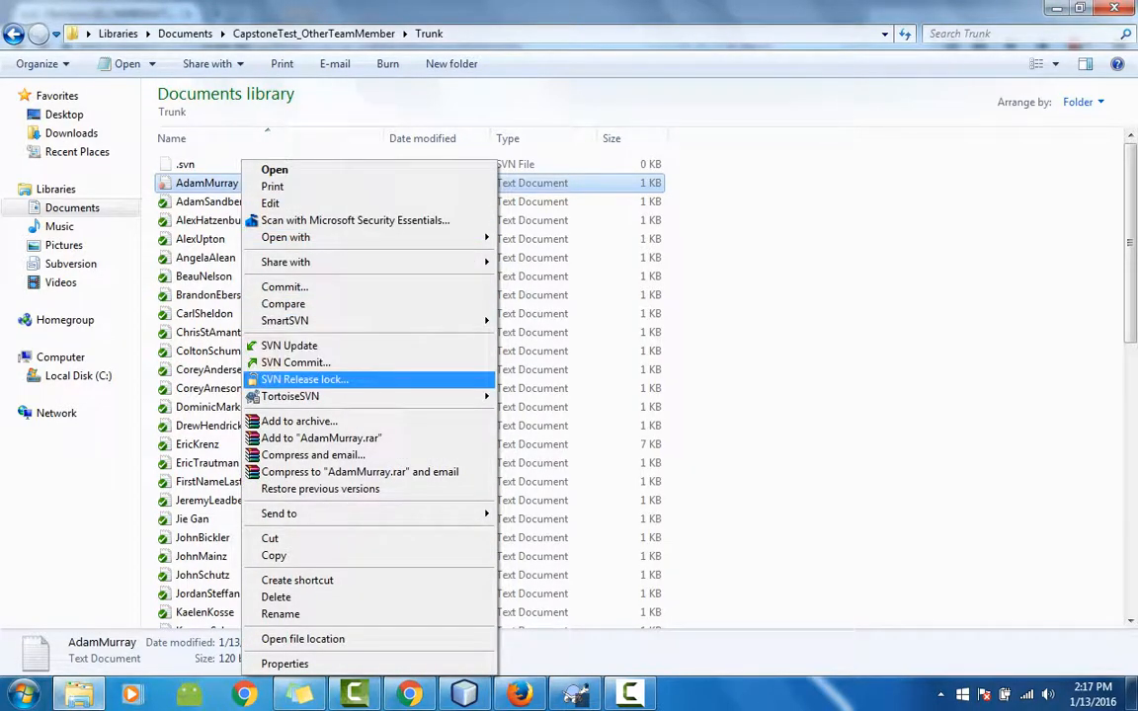
{"action": "left_click", "coordinate": [312, 381]}
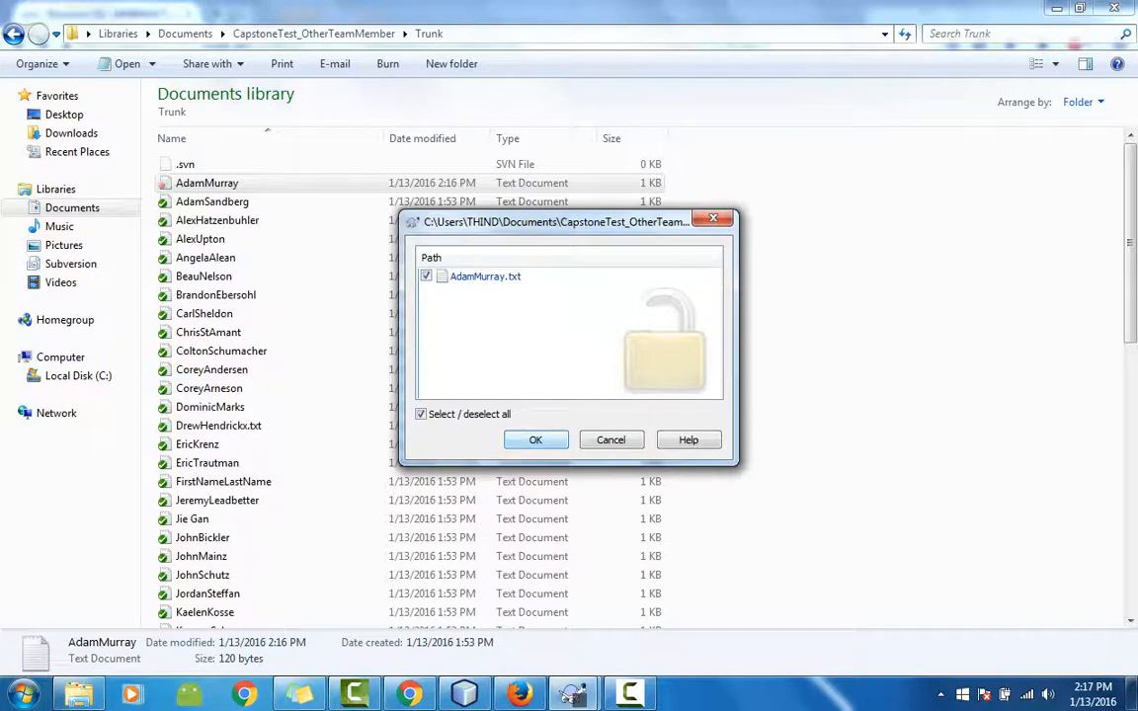
{"action": "left_click", "coordinate": [535, 439]}
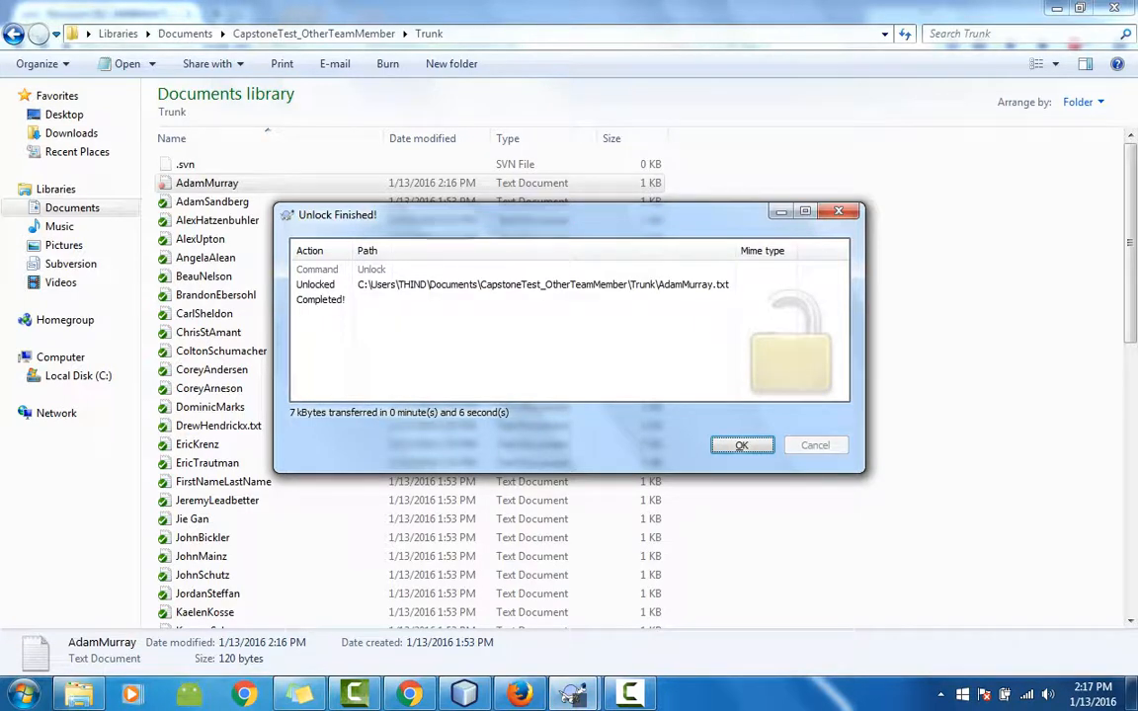
{"action": "key", "text": "Return"}
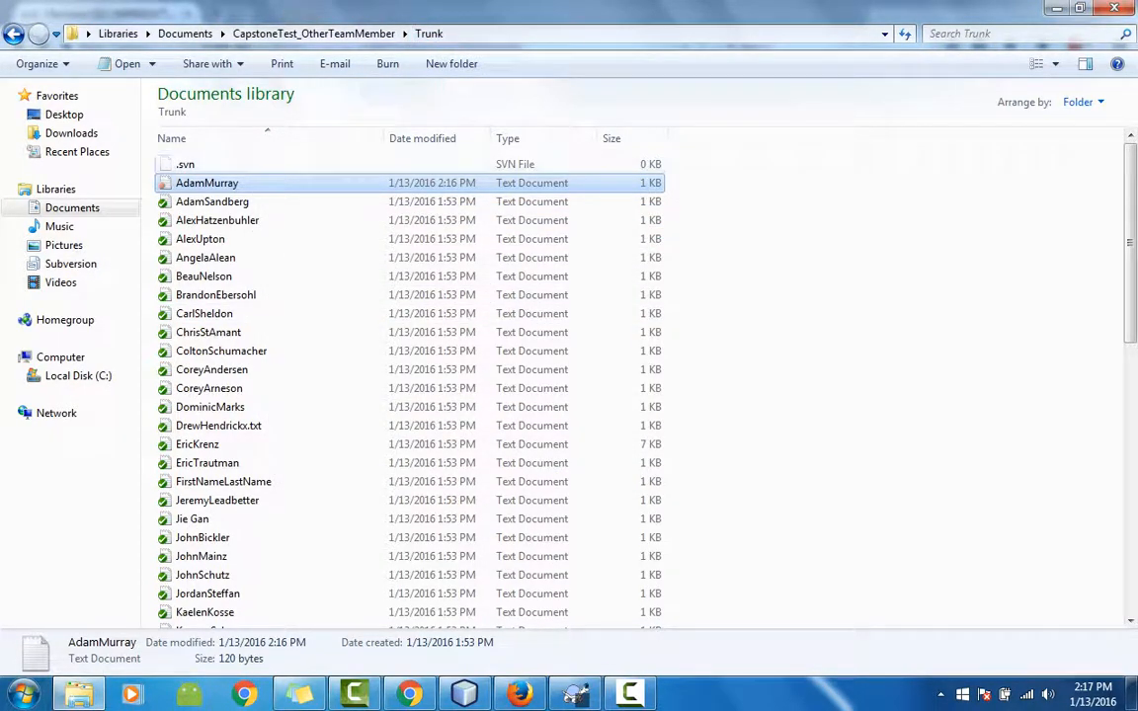
{"action": "right_click", "coordinate": [245, 182]}
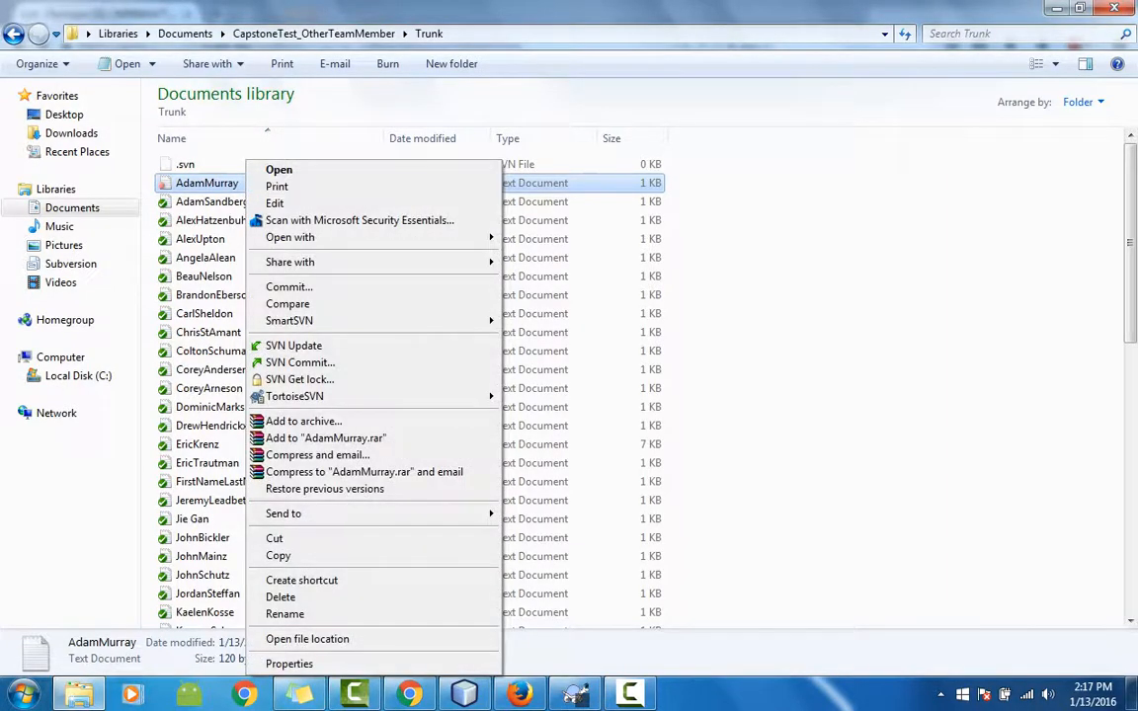
{"action": "mouse_move", "coordinate": [296, 396]}
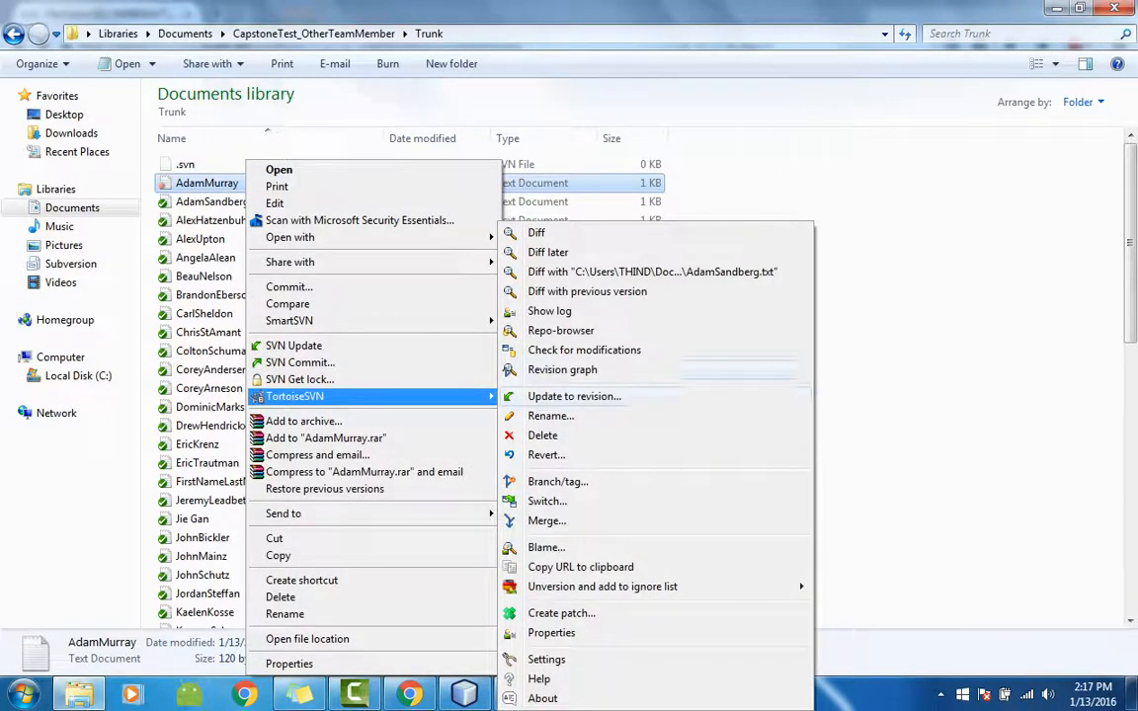
{"action": "left_click", "coordinate": [549, 311]}
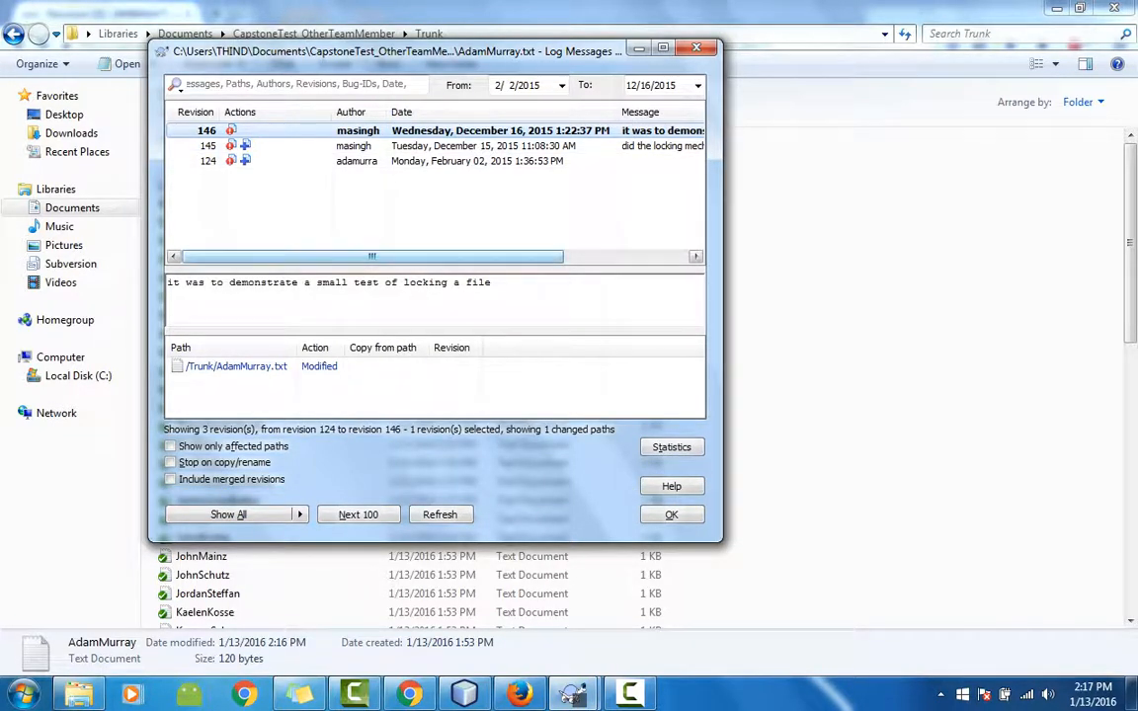
{"action": "mouse_move", "coordinate": [372, 256]}
{"action": "left_mouse_down"}
{"action": "mouse_move", "coordinate": [488, 257]}
{"action": "mouse_move", "coordinate": [372, 257]}
{"action": "left_mouse_up"}
{"action": "left_click", "coordinate": [670, 514]}
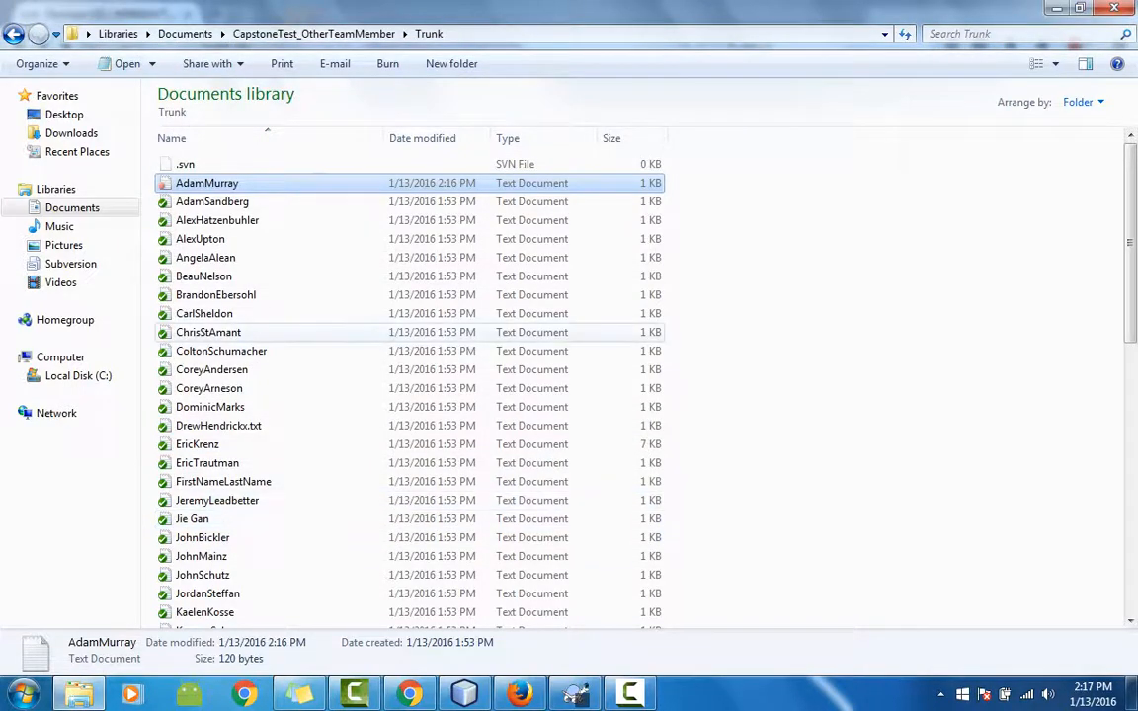
Go up to CapstoneTest_OtherTeamMember, start a SmartSVN commit of Trunk, then cancel it.
{"action": "key", "text": "BackSpace"}
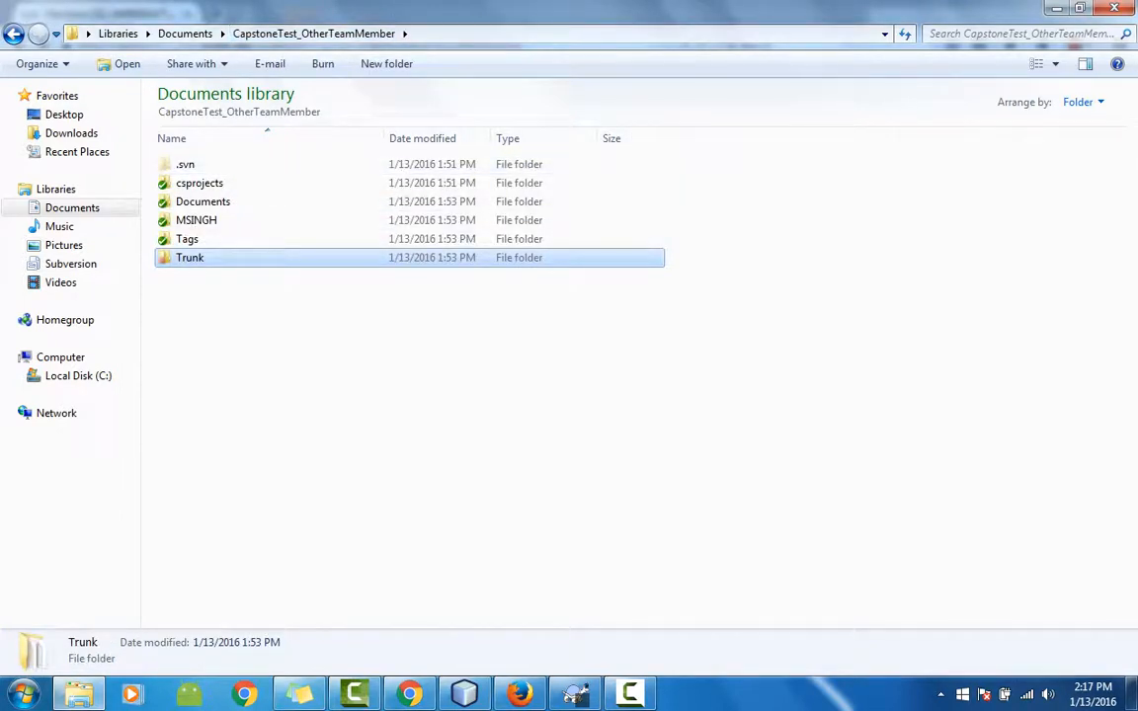
{"action": "key", "text": "shift+F10"}
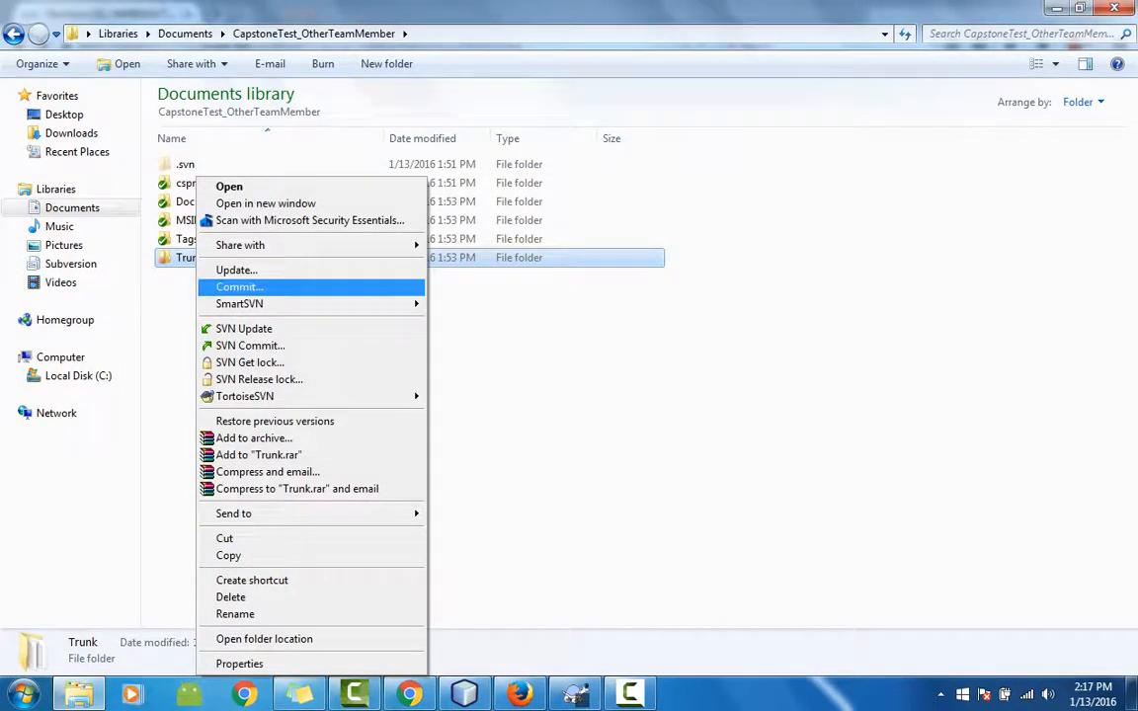
{"action": "left_click", "coordinate": [240, 288]}
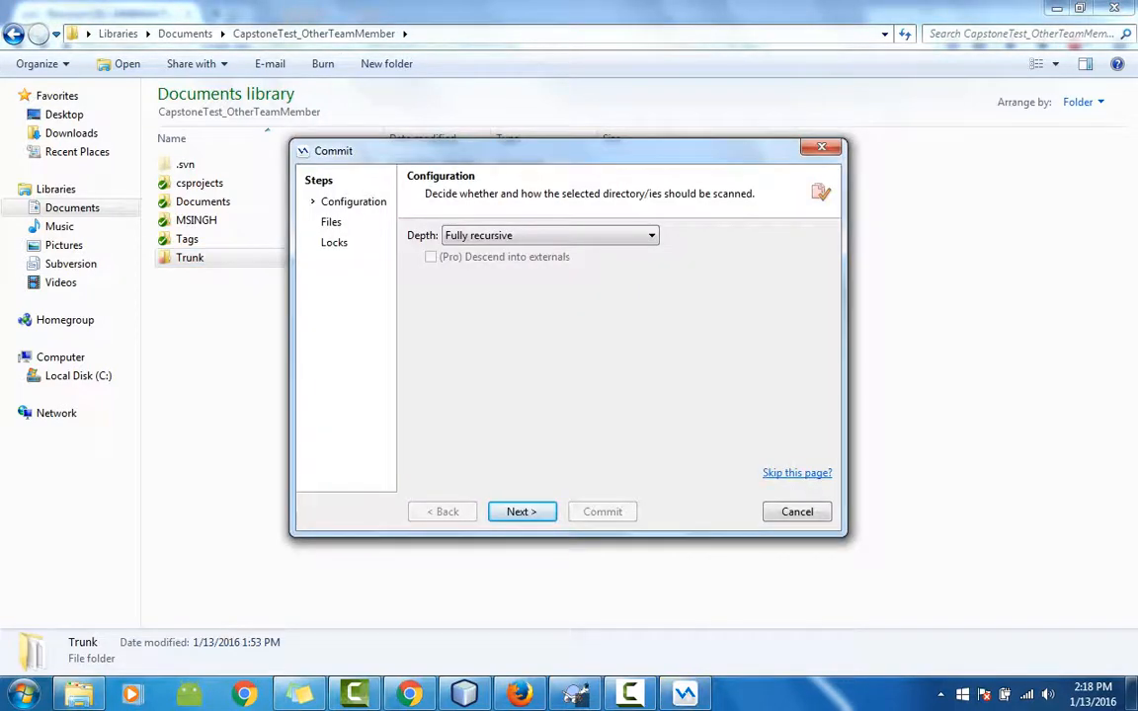
{"action": "key", "text": "Escape"}
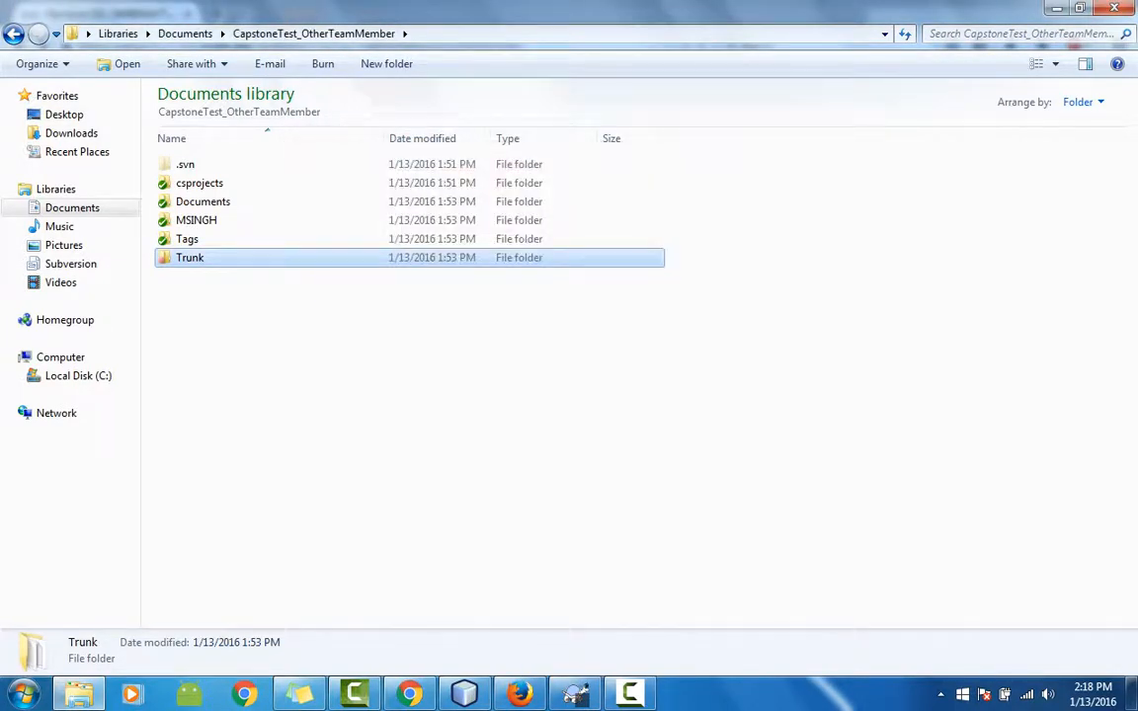
Commit Trunk with the message 'Committing to show Locks', fixing the typo, creating revision 153.
{"action": "right_click", "coordinate": [186, 257]}
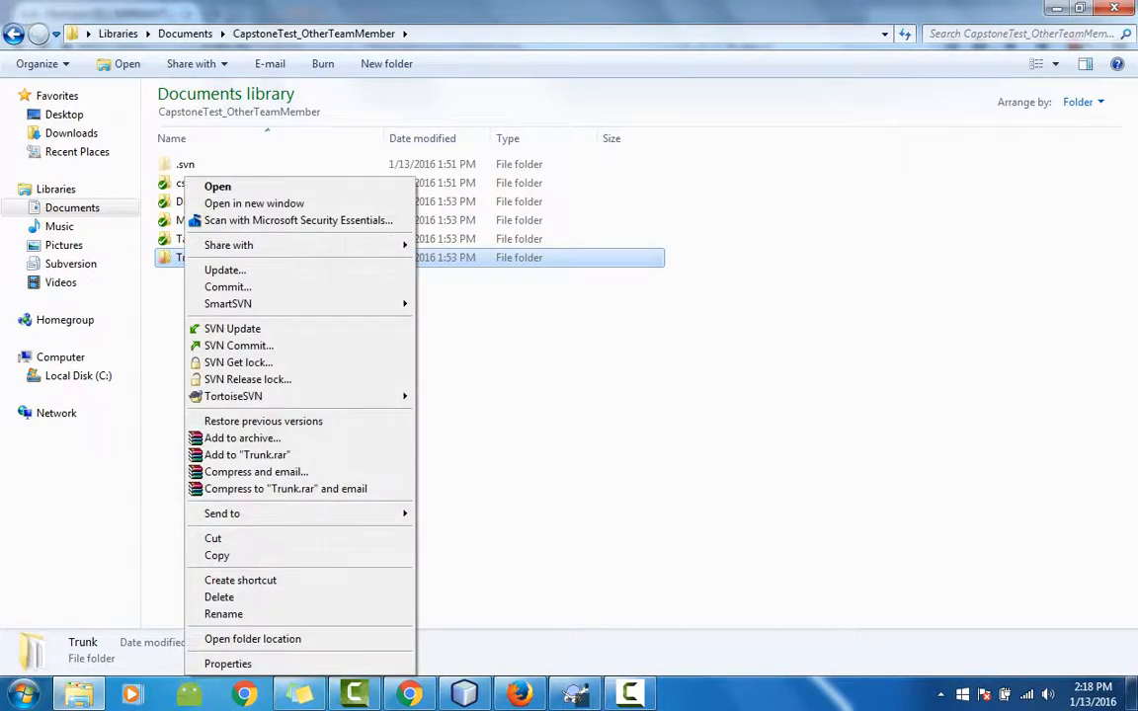
{"action": "left_click", "coordinate": [238, 346]}
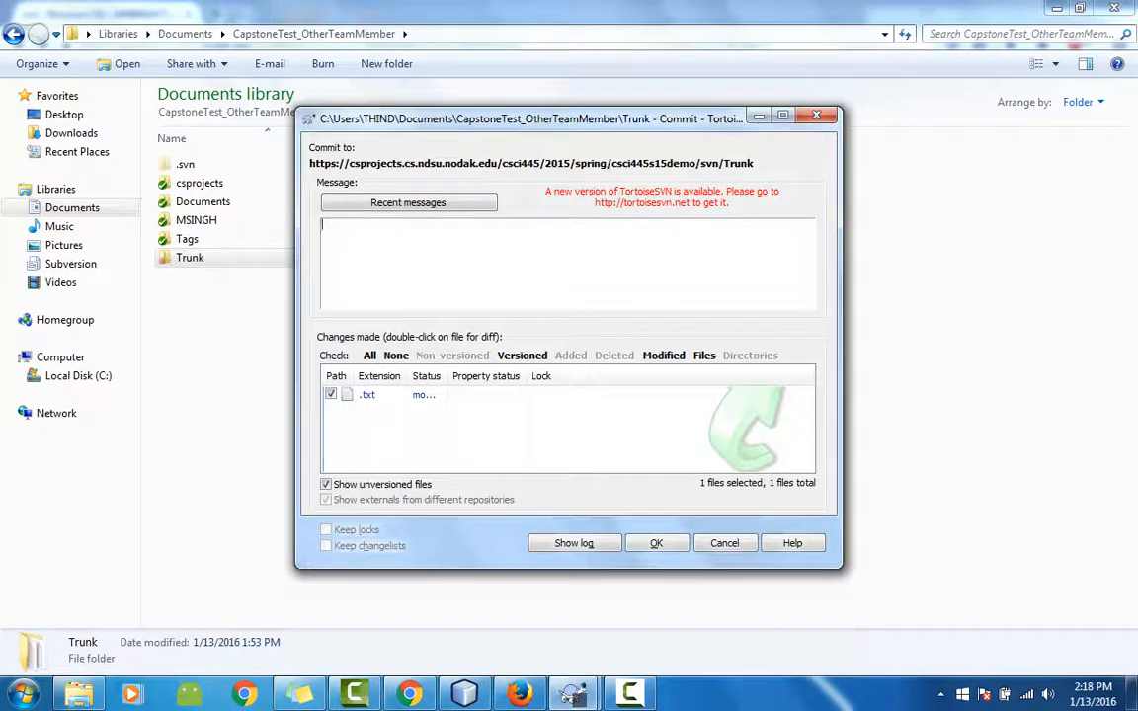
{"action": "type", "text": "Commiting to"}
{"action": "left_click", "coordinate": [358, 224]}
{"action": "right_click", "coordinate": [351, 224]}
{"action": "key", "text": "Down"}
{"action": "key", "text": "Down"}
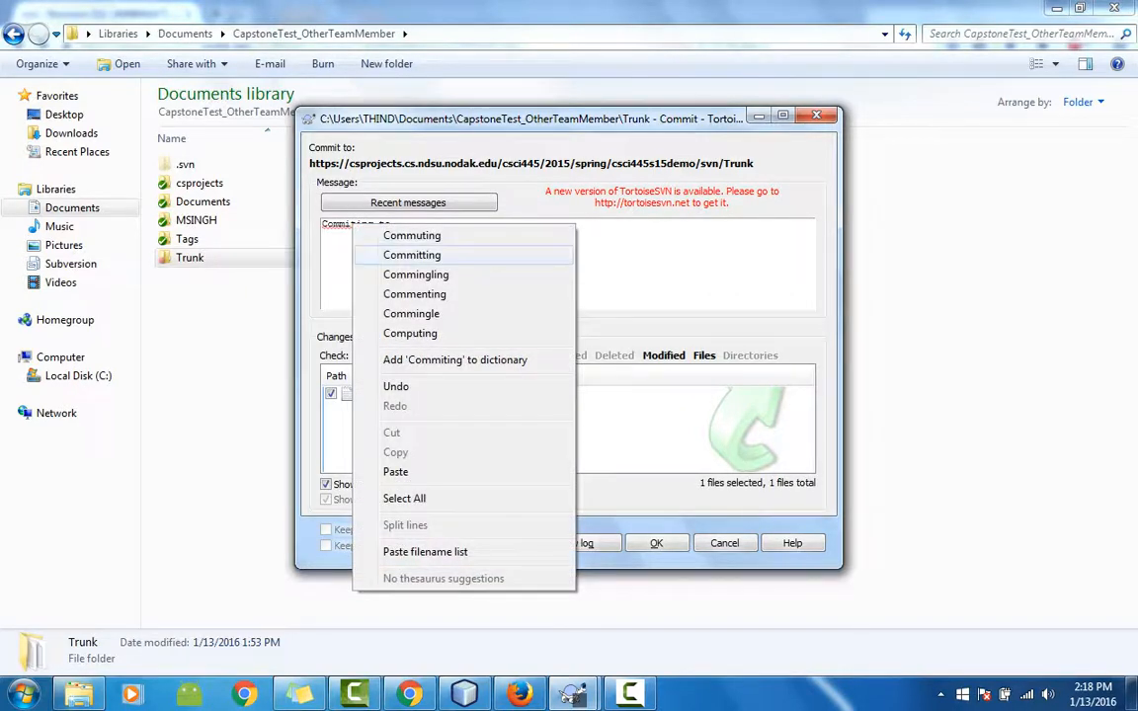
{"action": "key", "text": "Return"}
{"action": "type", "text": "show "}
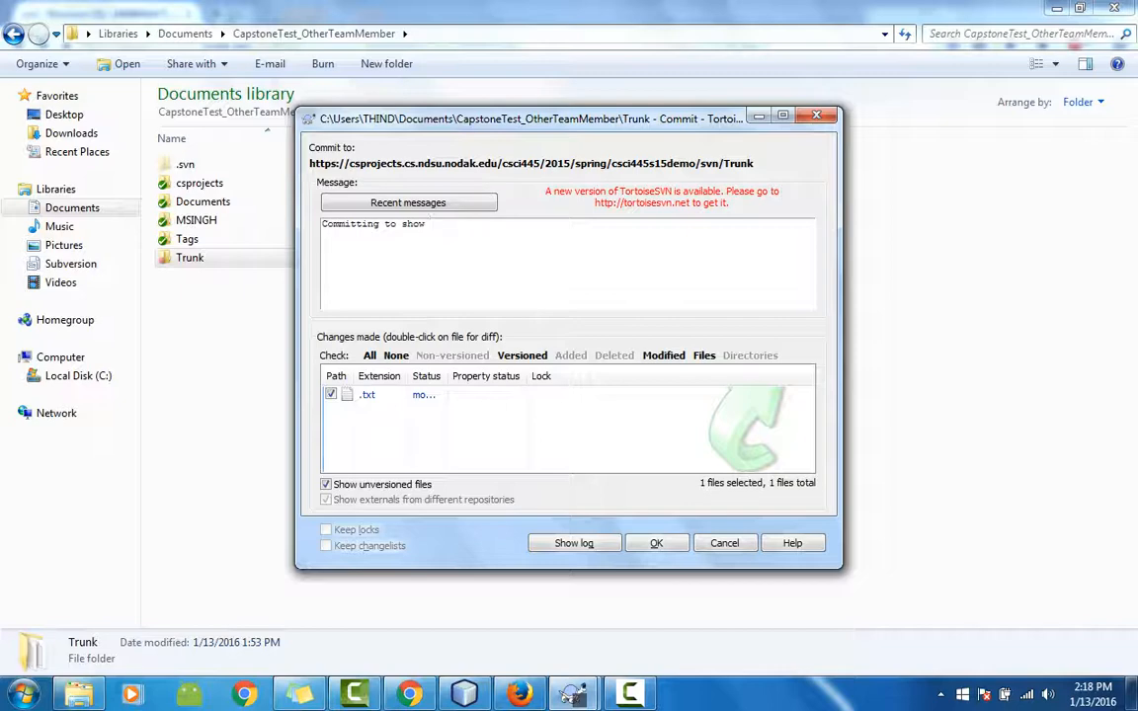
{"action": "type", "text": "Locks"}
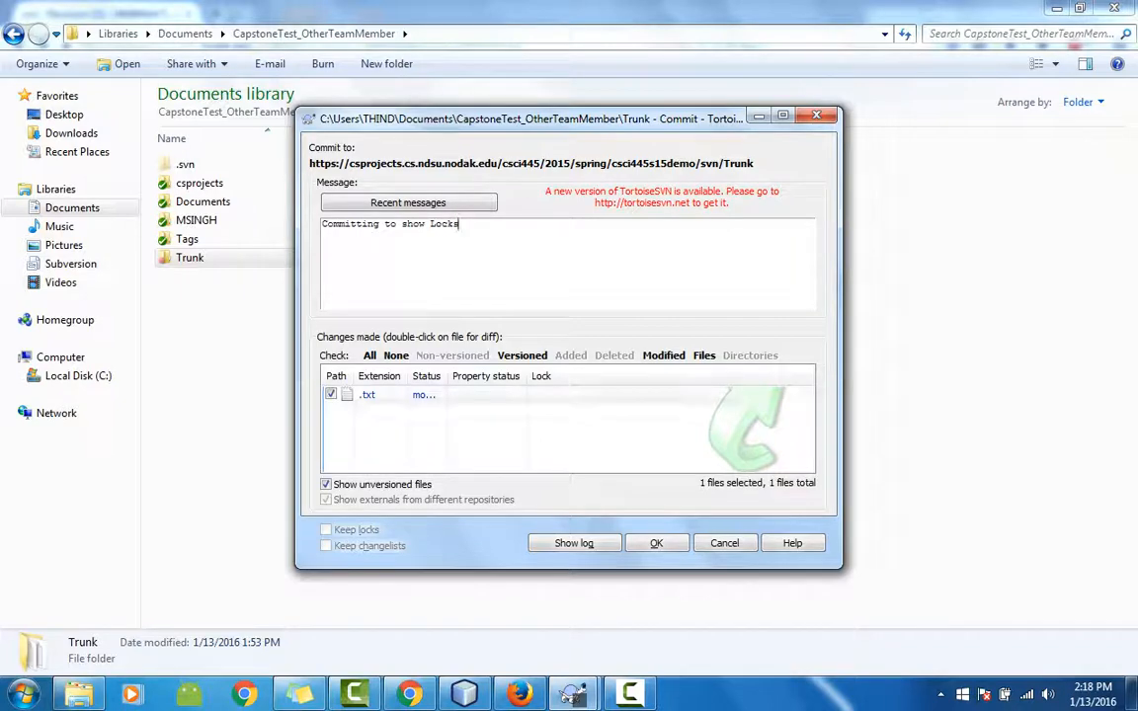
{"action": "left_click", "coordinate": [656, 543]}
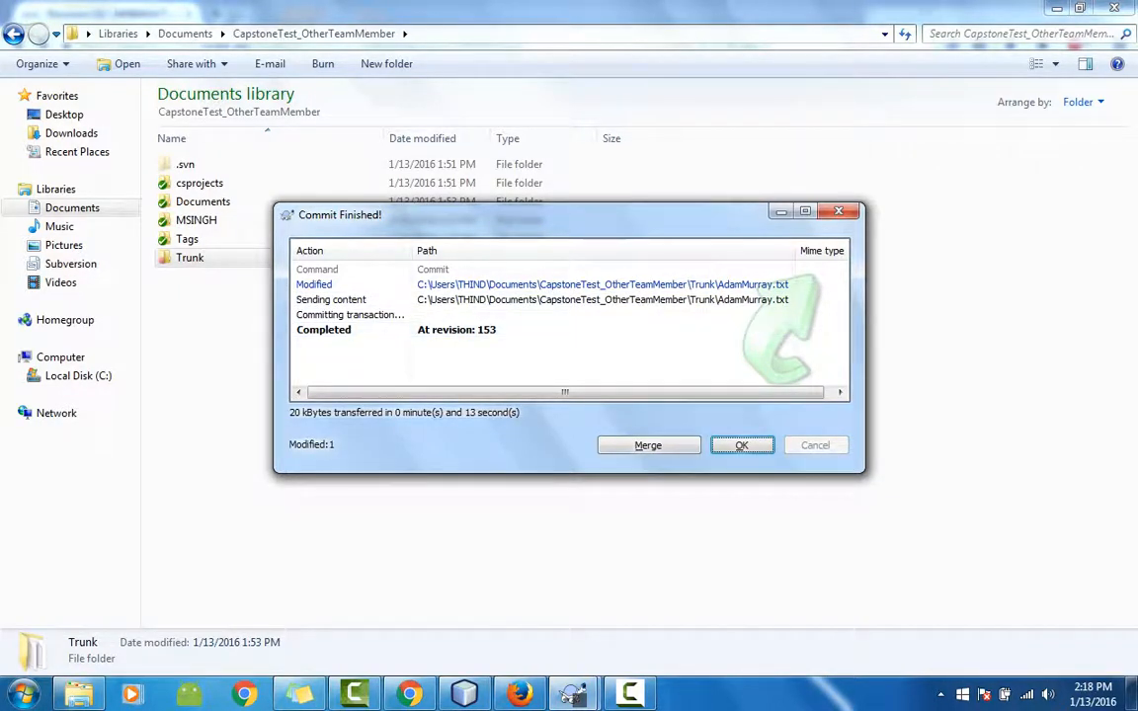
{"action": "key", "text": "Return"}
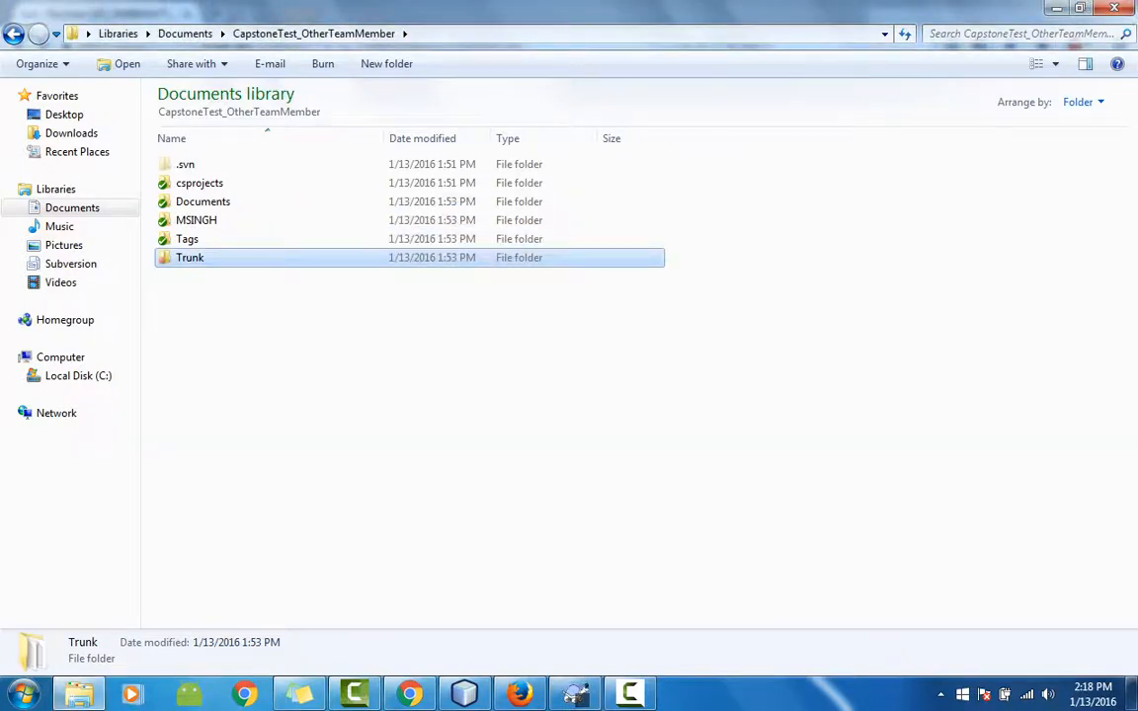
{"action": "double_click", "coordinate": [189, 257]}
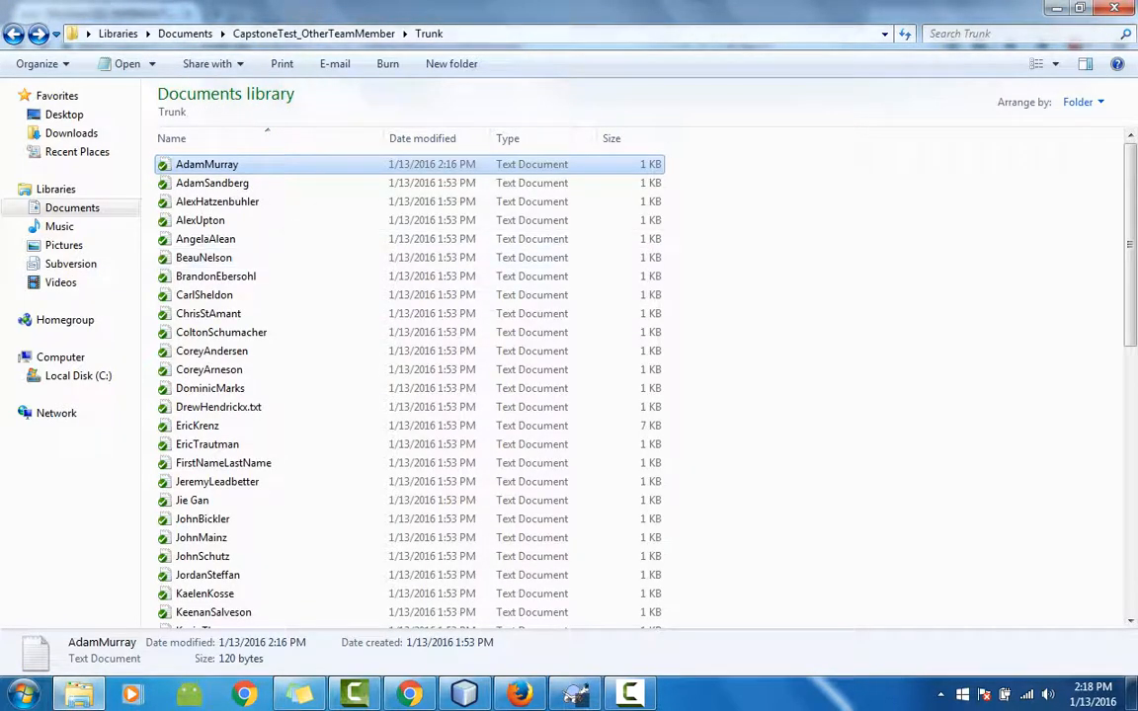
{"action": "left_click", "coordinate": [313, 32]}
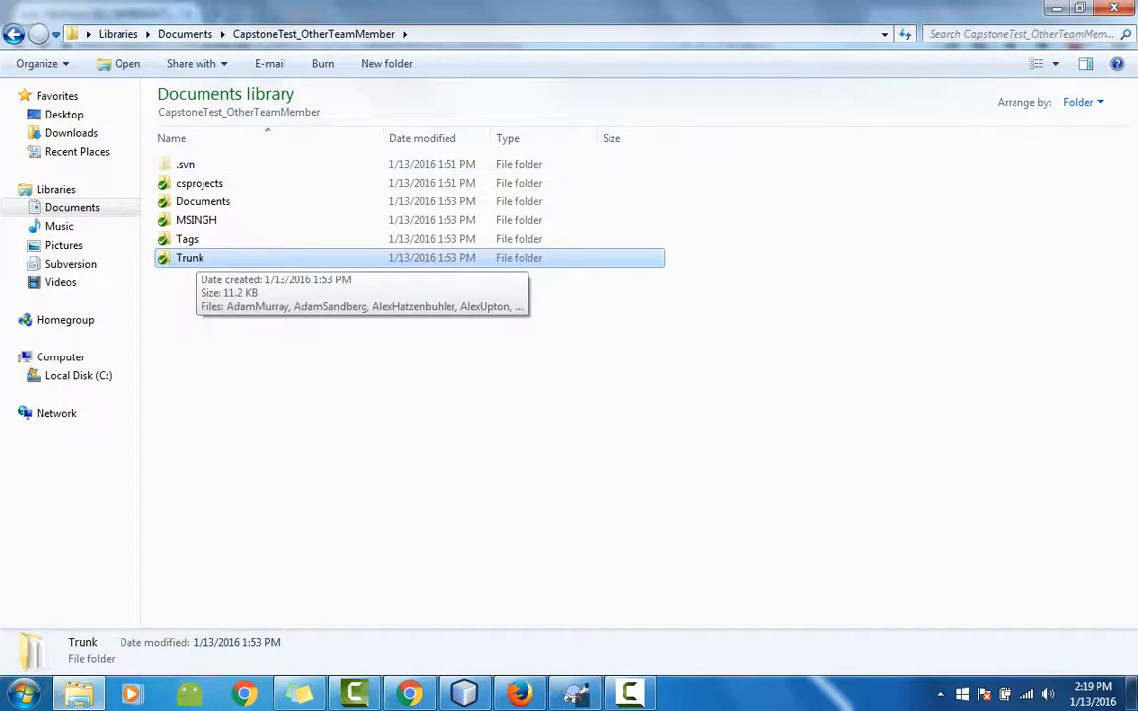
{"action": "right_click", "coordinate": [191, 257]}
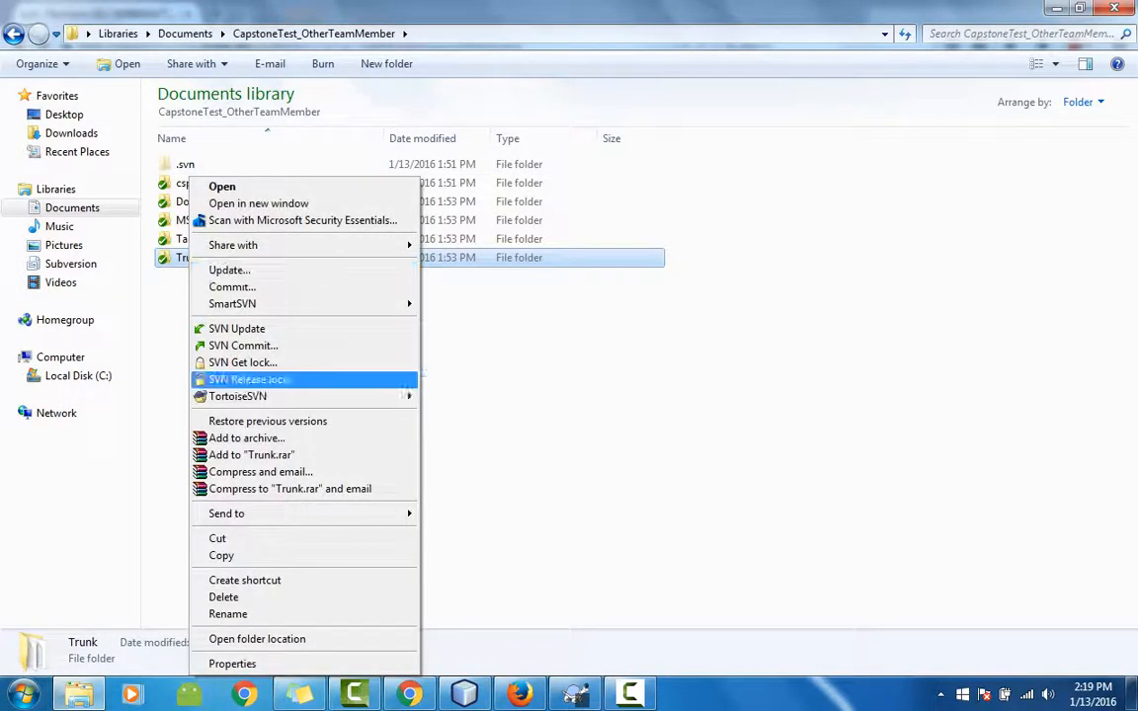
{"action": "mouse_move", "coordinate": [296, 396]}
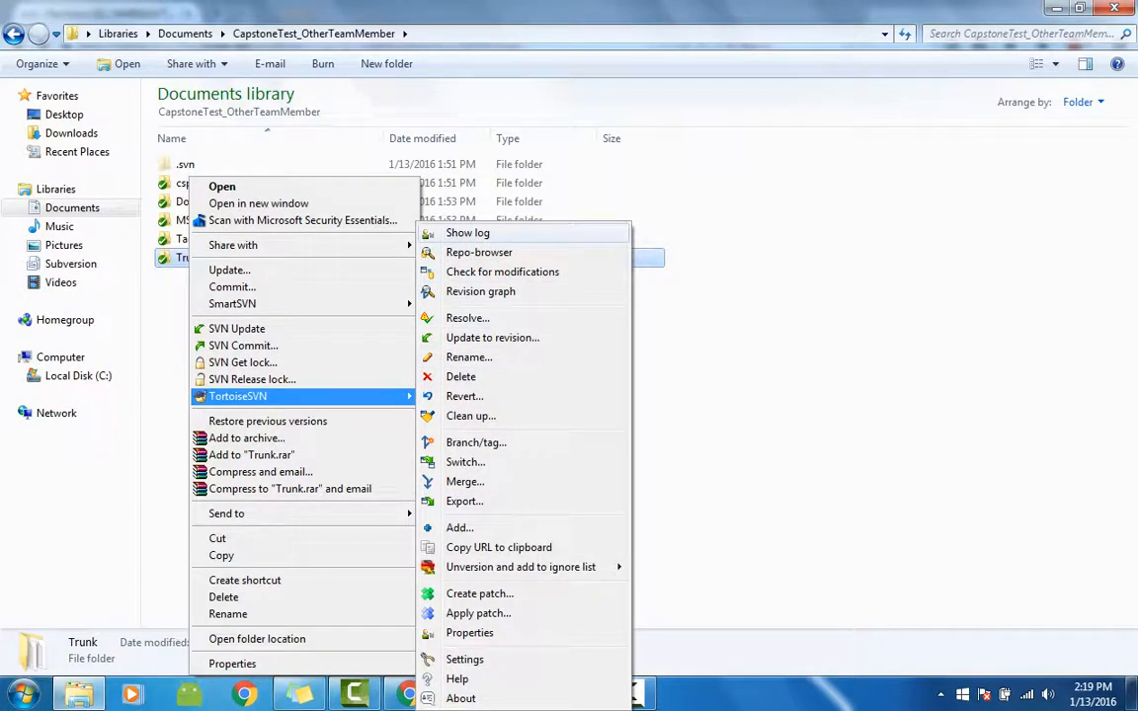
{"action": "left_click", "coordinate": [467, 233]}
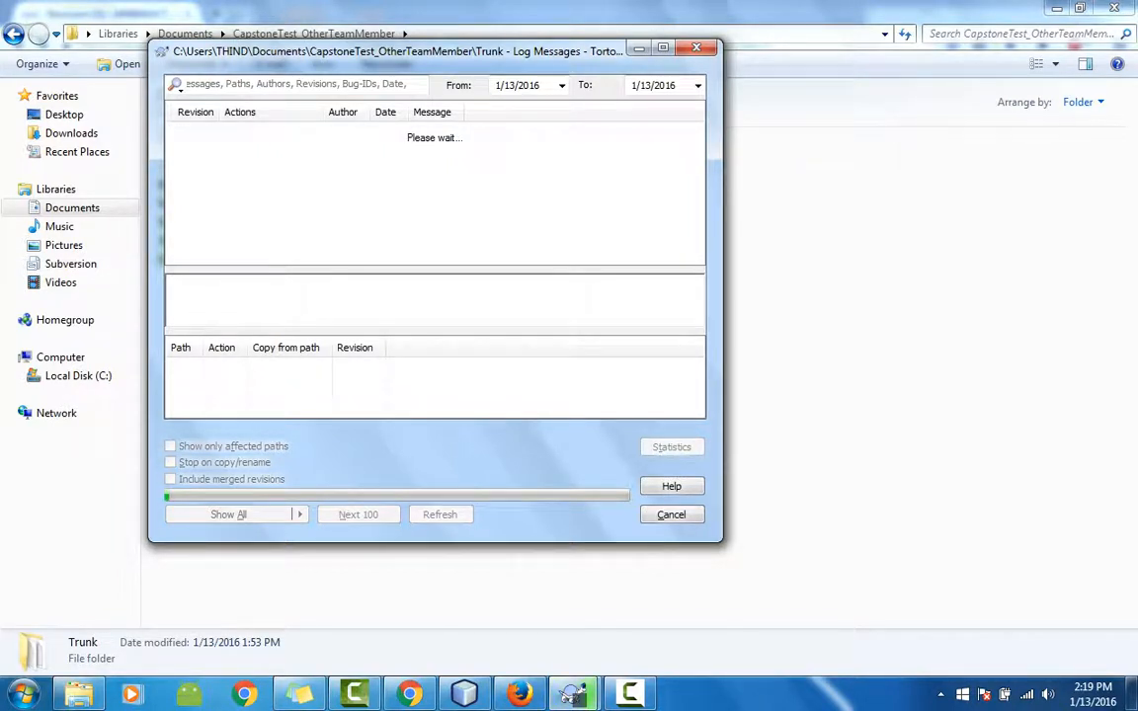
{"action": "left_click", "coordinate": [629, 694]}
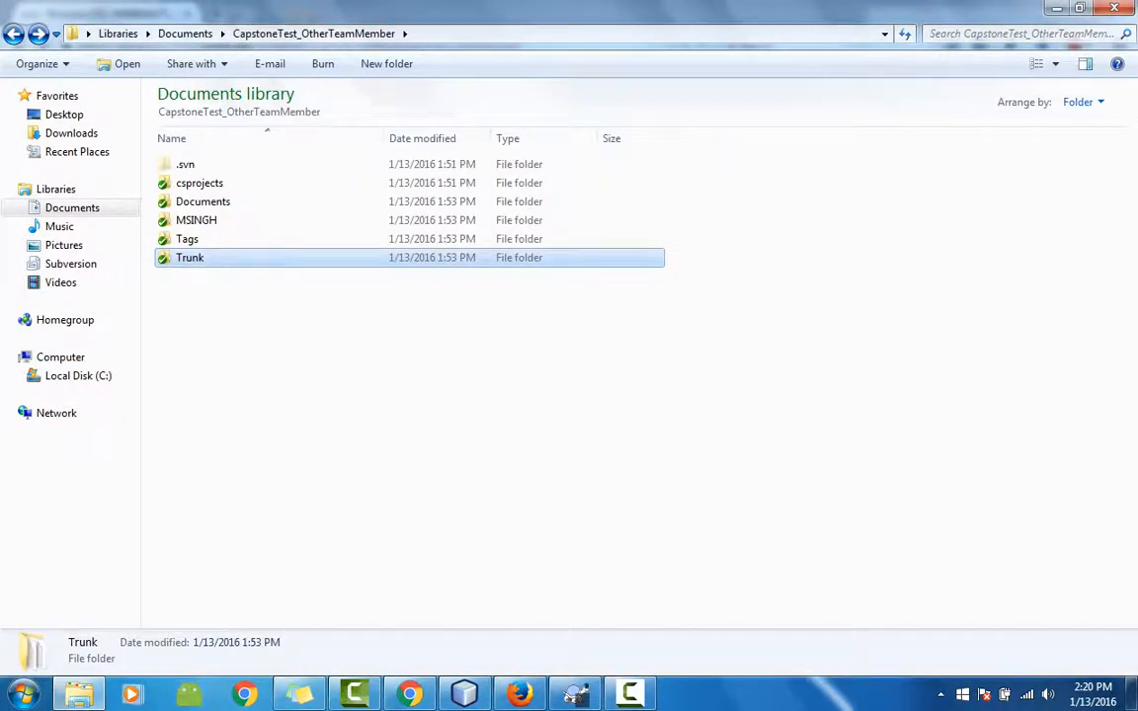
{"action": "key", "text": "Return"}
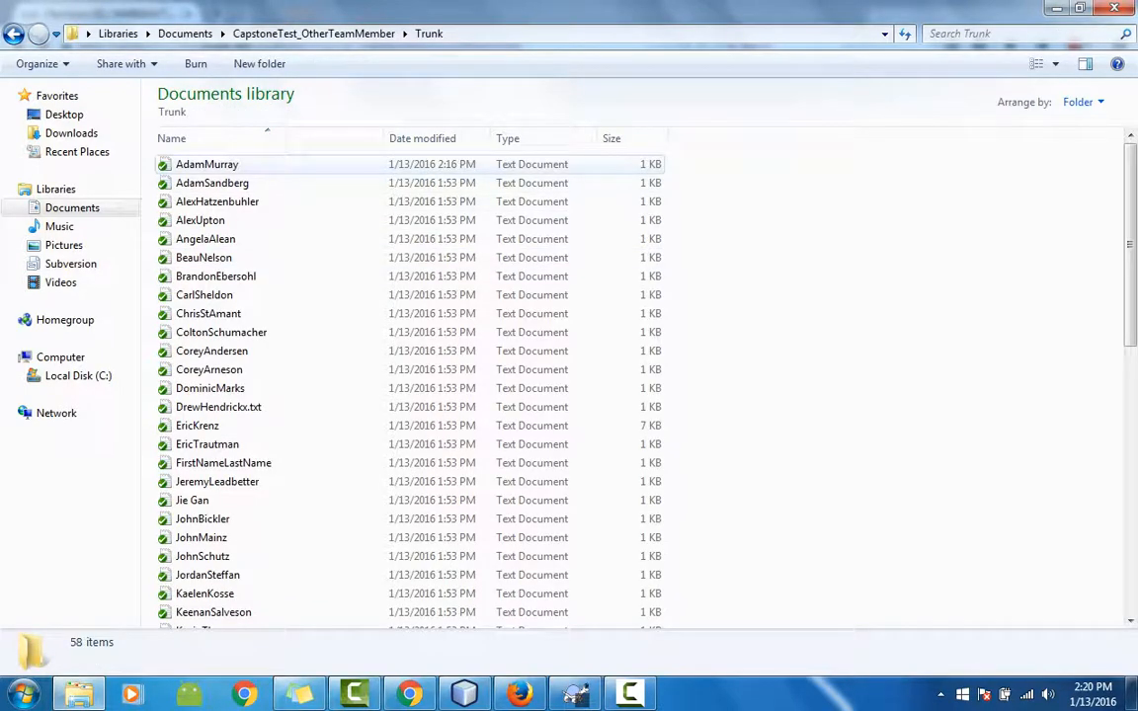
{"action": "key", "text": "Down"}
{"action": "key", "text": "shift+F10"}
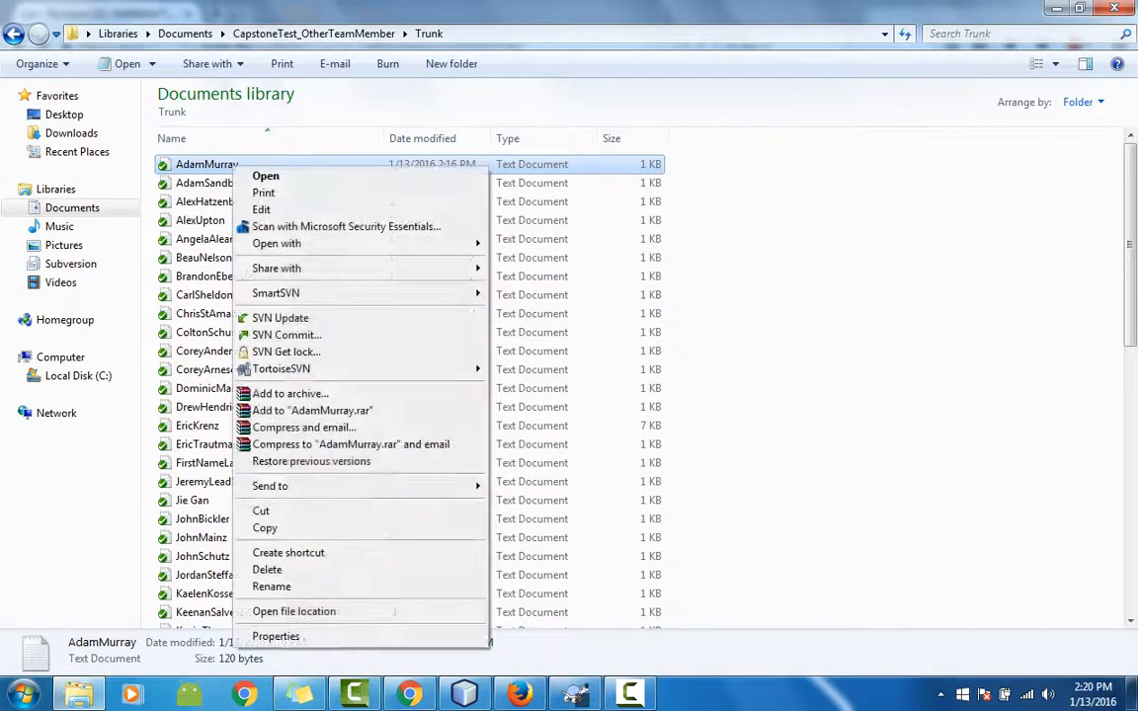
{"action": "mouse_move", "coordinate": [281, 369]}
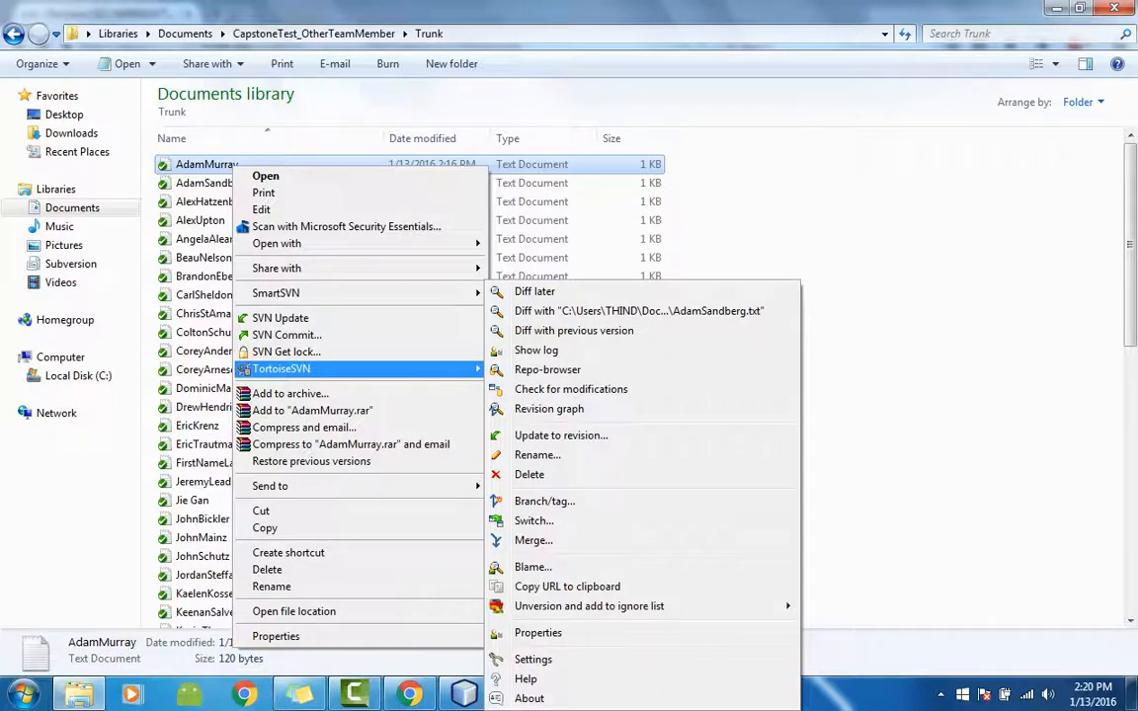
{"action": "key", "text": "Return"}
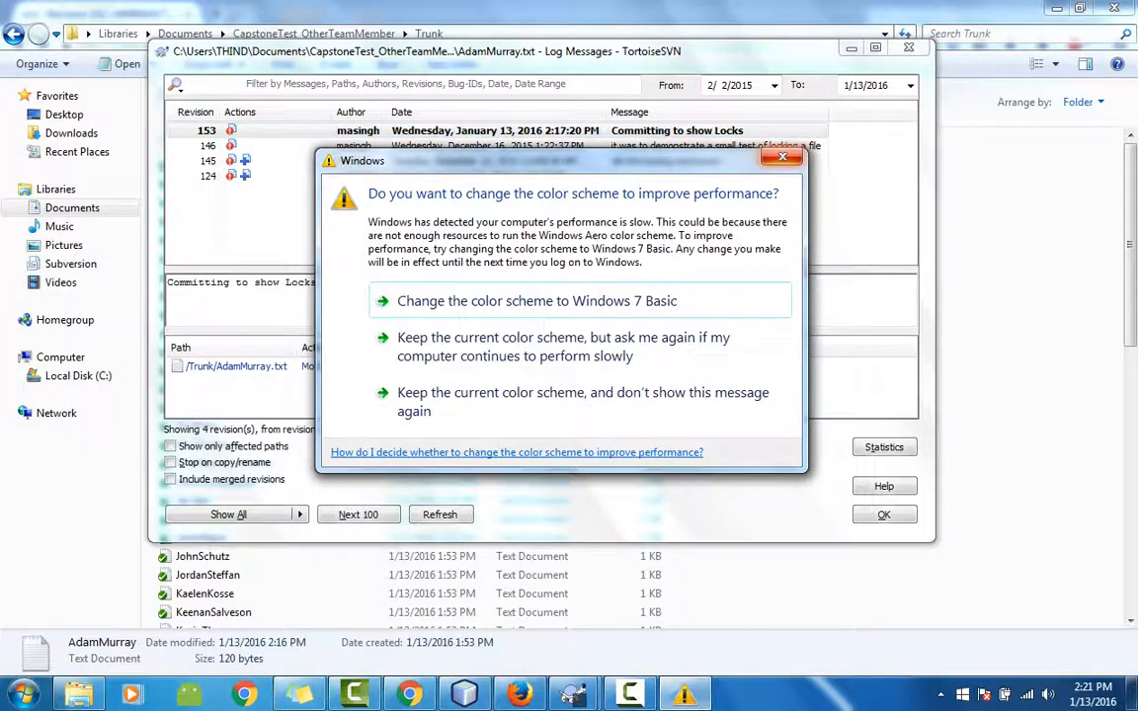
{"action": "left_click", "coordinate": [781, 157]}
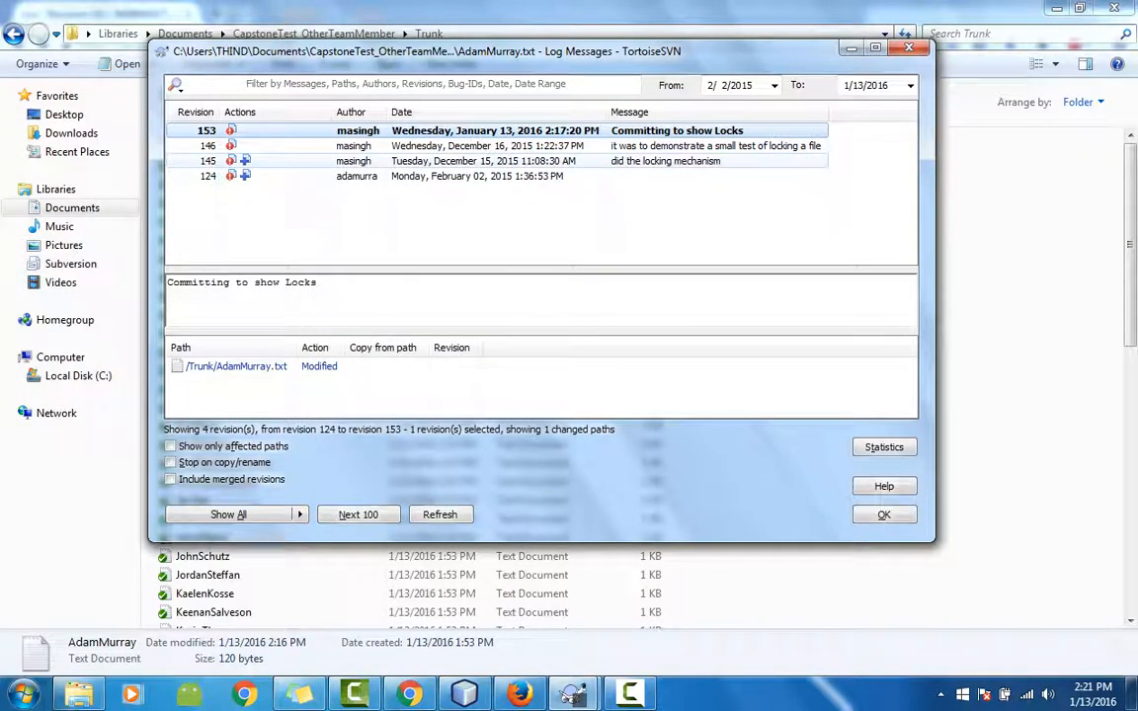